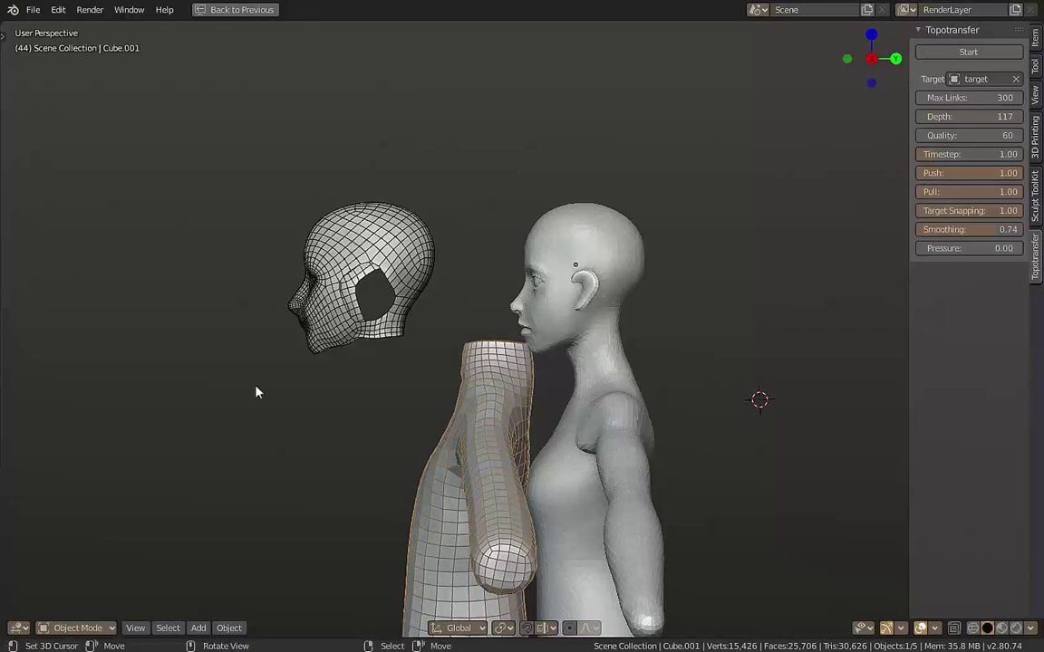
Move the head mesh up and to the right, out of the way of the bust.
mouse_move(257, 392)
middle_down()
mouse_move(356, 424)
mouse_move(636, 415)
mouse_move(521, 329)
middle_up()
click(521, 329)
key(g)
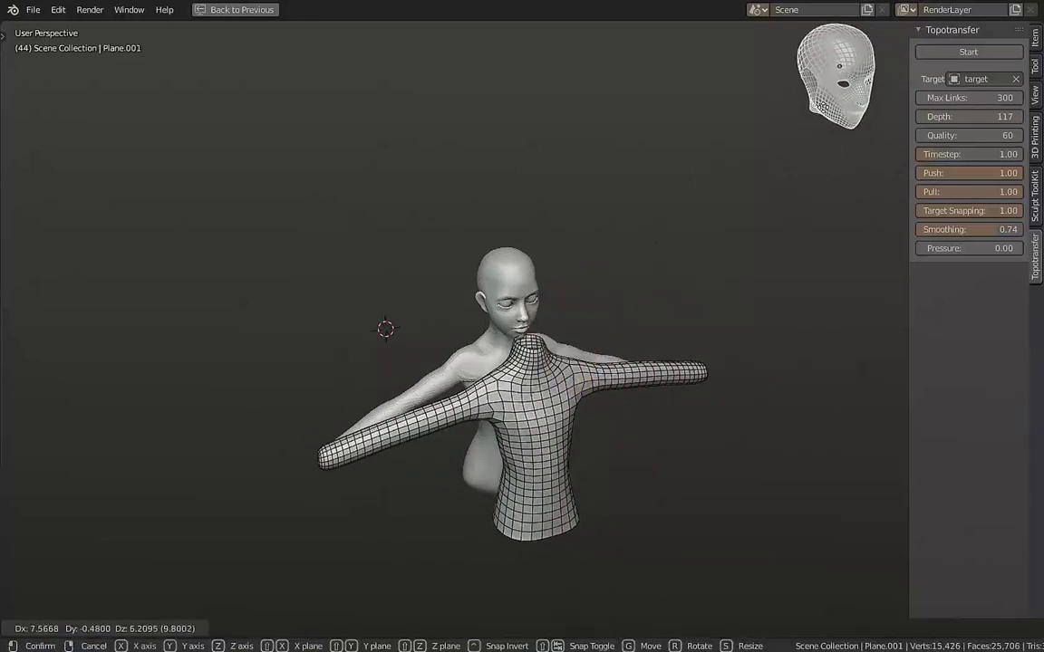
click(536, 510)
Select the torso and run Topotransfer at Quality 10, watching it conform to the bust.
middle_drag(535, 510, 454, 369)
click(453, 370)
scroll(510, 225, up, 3)
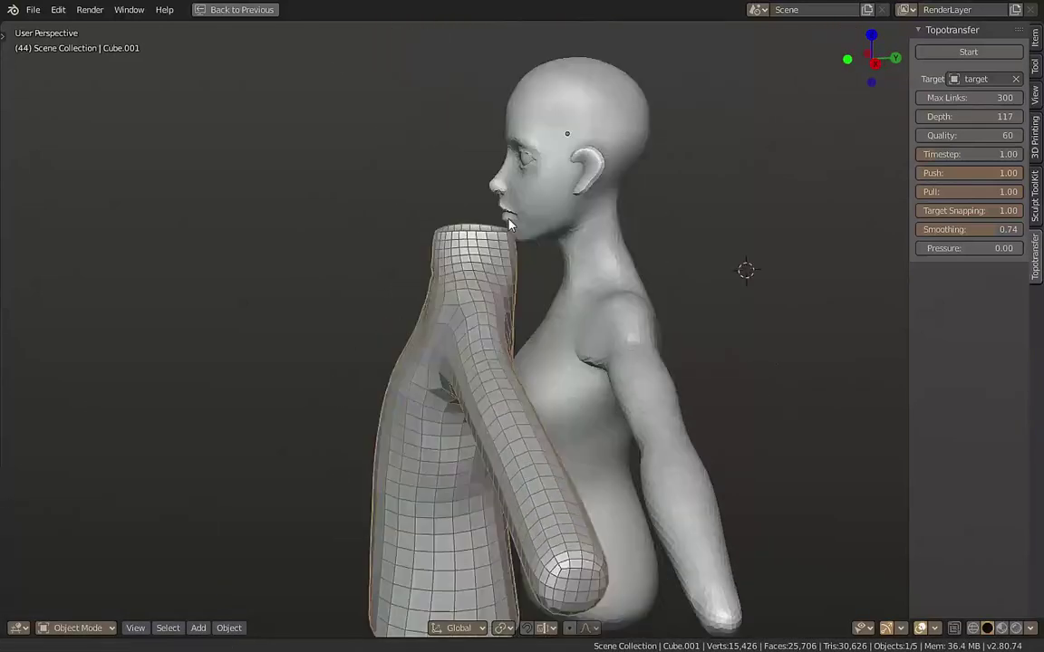
scroll(510, 225, down, 3)
scroll(611, 226, up, 1)
key(Return)
mouse_move(689, 199)
middle_down()
mouse_move(464, 159)
mouse_move(774, 132)
middle_up()
mouse_move(174, 269)
middle_down()
mouse_move(408, 356)
mouse_move(542, 362)
mouse_move(968, 274)
middle_up()
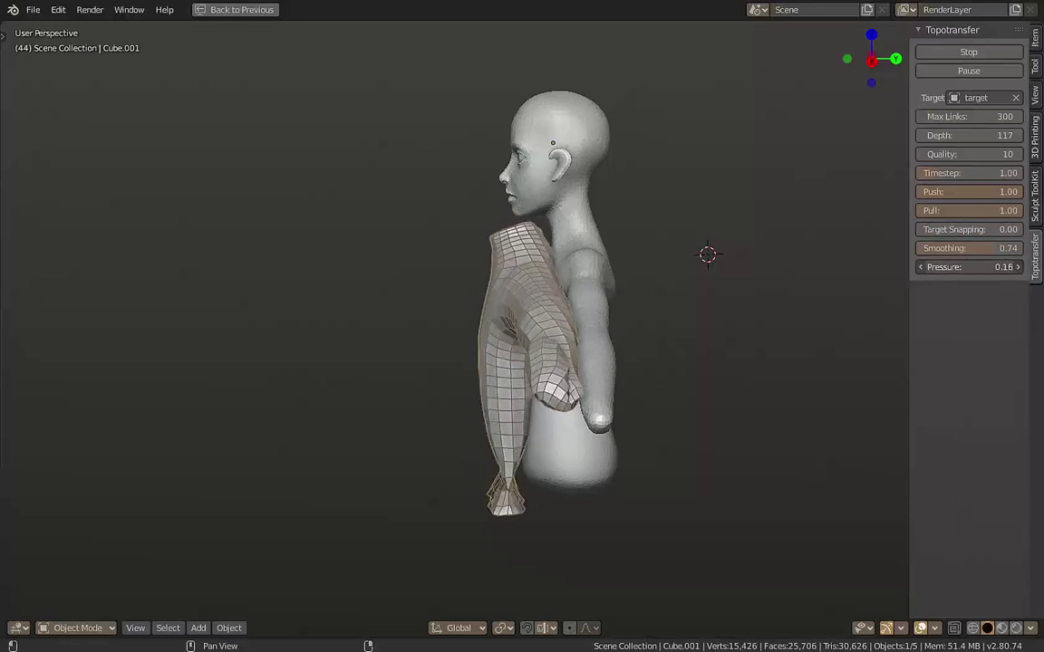
Set Pressure back to 0.00 and pause the Topotransfer run.
drag(969, 267, 898, 364)
middle_drag(712, 390, 860, 398)
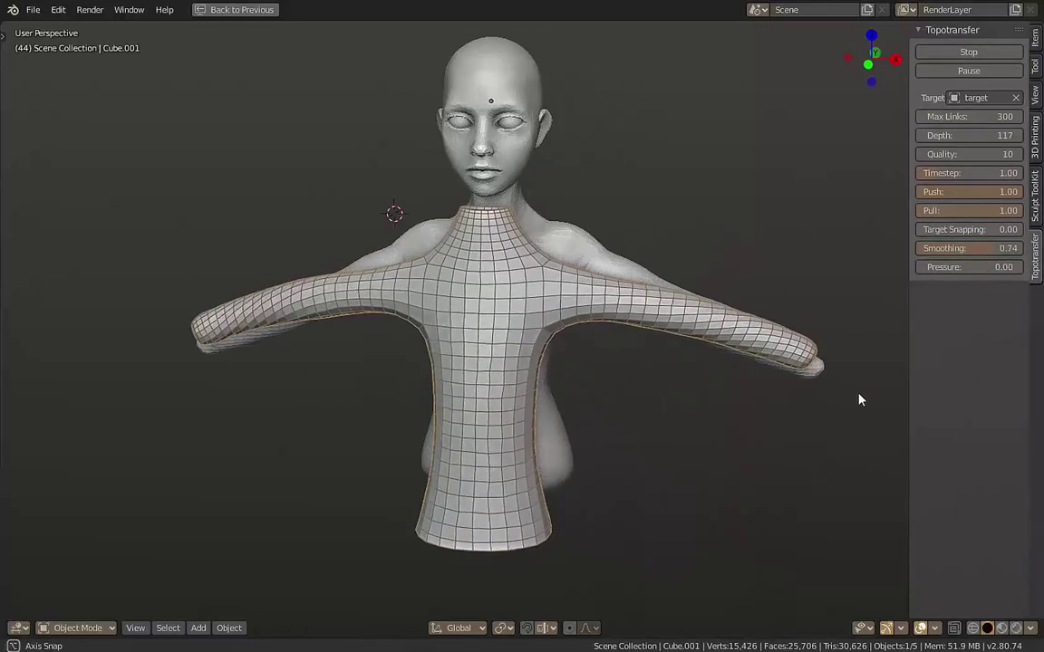
click(968, 70)
Turn on face snapping and snap the first pin guide onto the bust's arm tip.
mouse_move(864, 60)
middle_down()
mouse_move(671, 374)
mouse_move(489, 347)
middle_up()
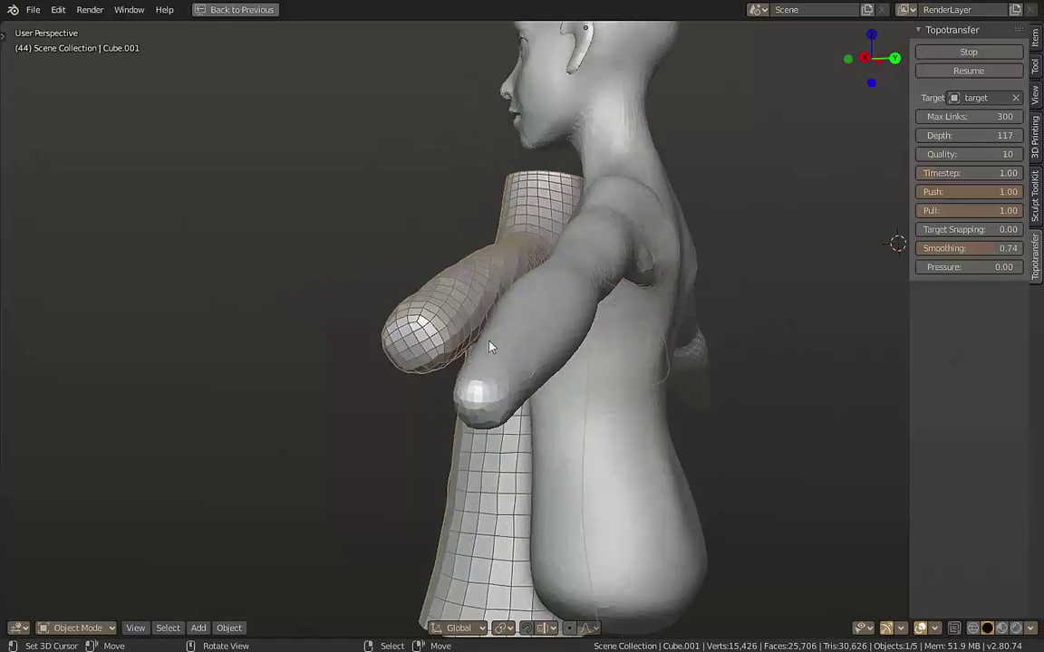
middle_drag(346, 354, 443, 389)
click(443, 389)
key(g)
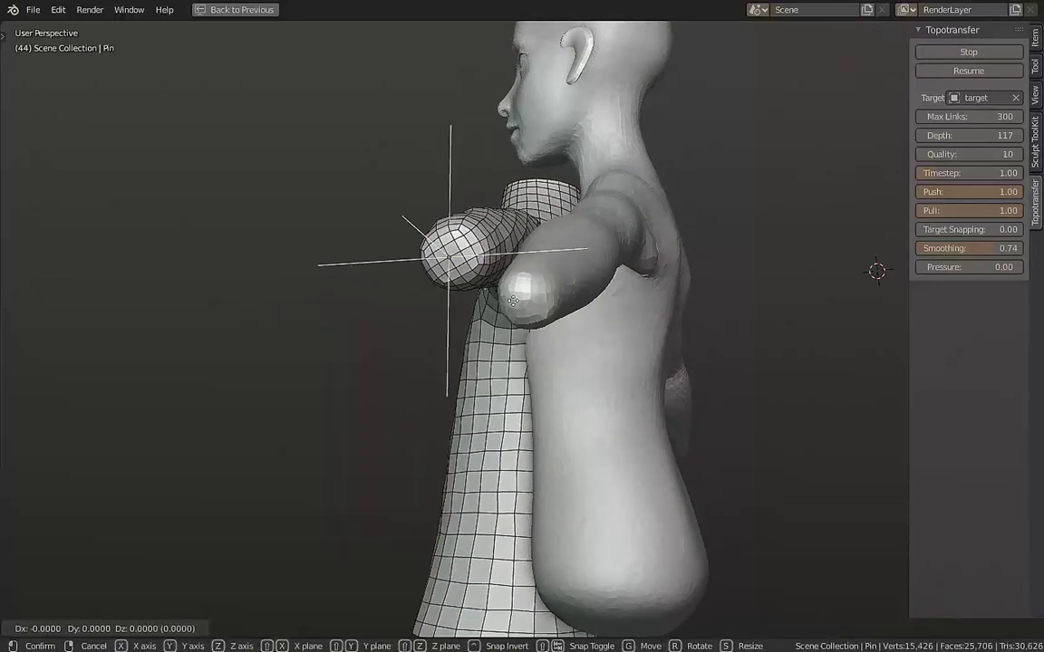
click(531, 355)
click(467, 384)
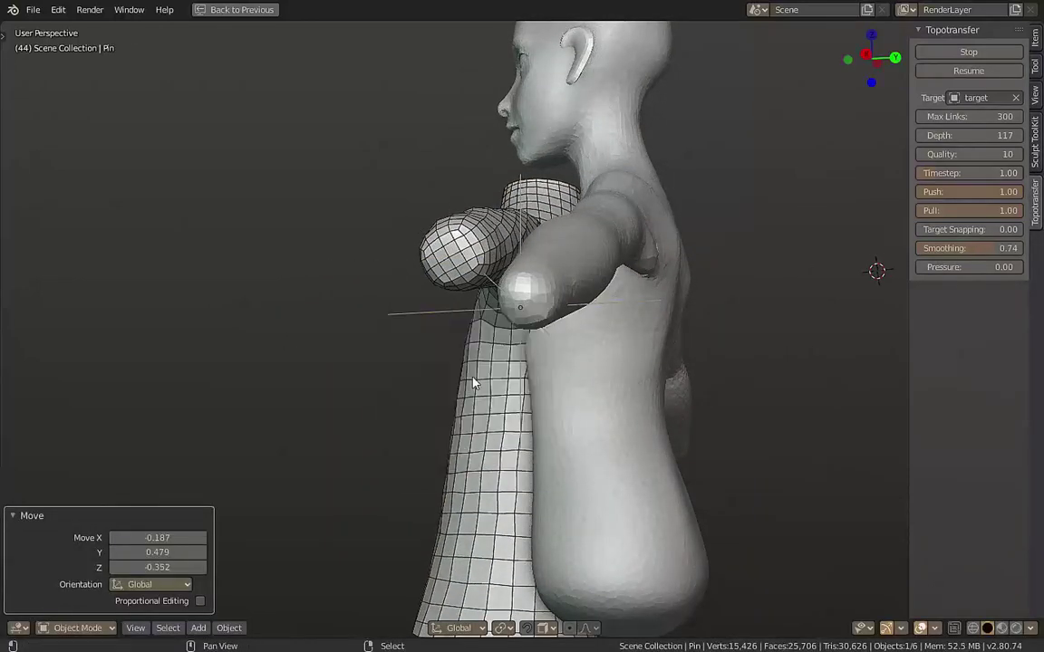
key(ctrl+shift+Tab)
key(g)
click(544, 329)
Drop the second pin guide on the other arm tip, then view the figure from the back.
scroll(543, 328, down, 4)
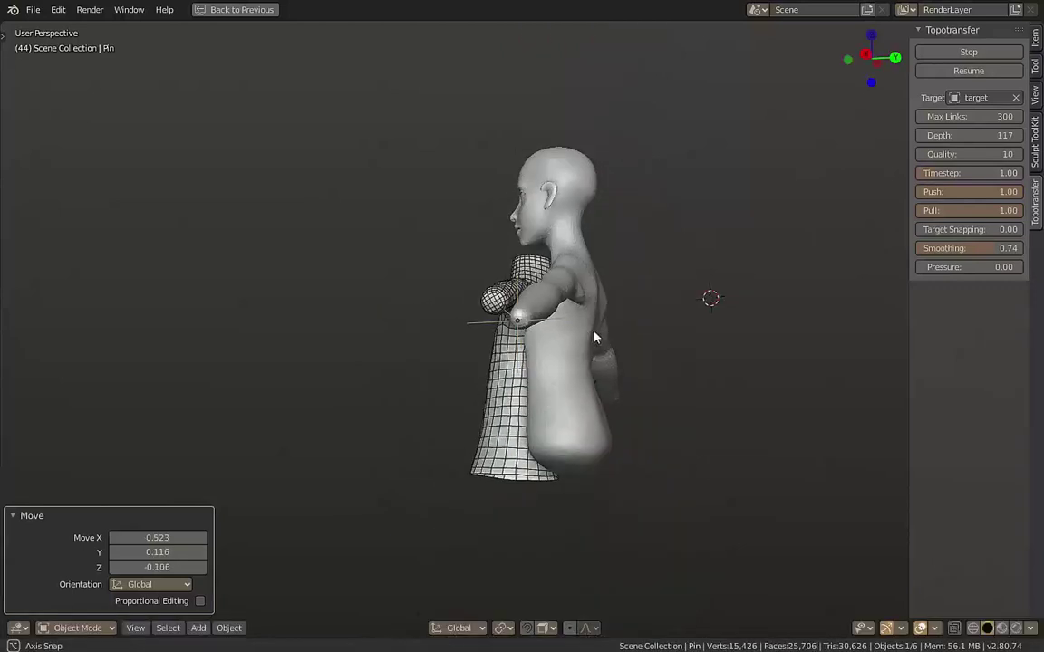
middle_drag(595, 338, 473, 286)
scroll(455, 247, up, 3)
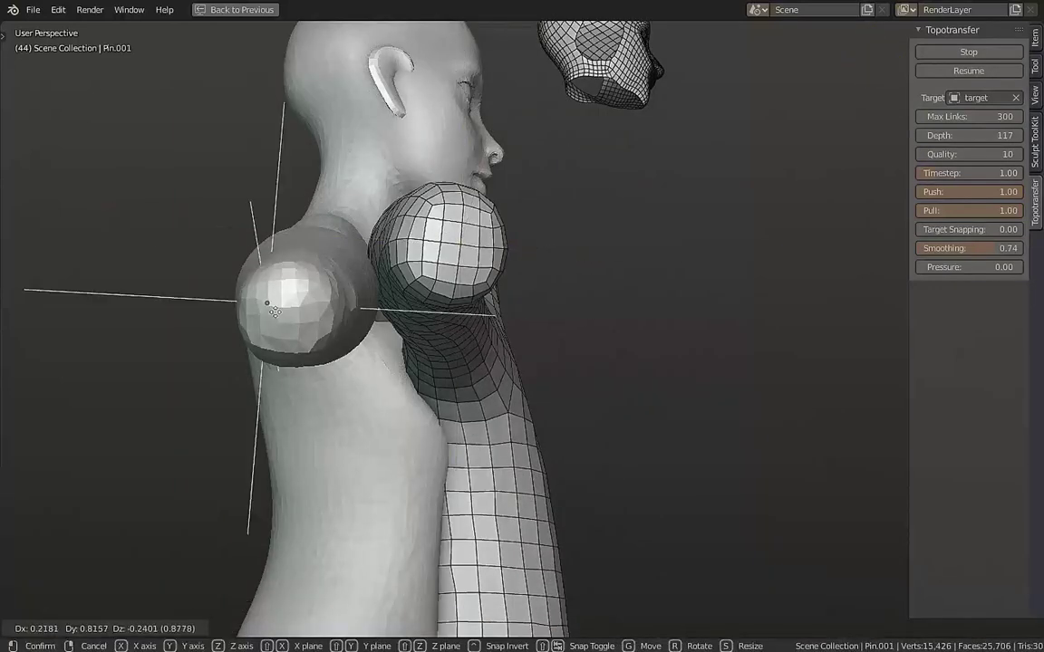
click(284, 313)
scroll(283, 313, down, 3)
middle_drag(298, 324, 666, 386)
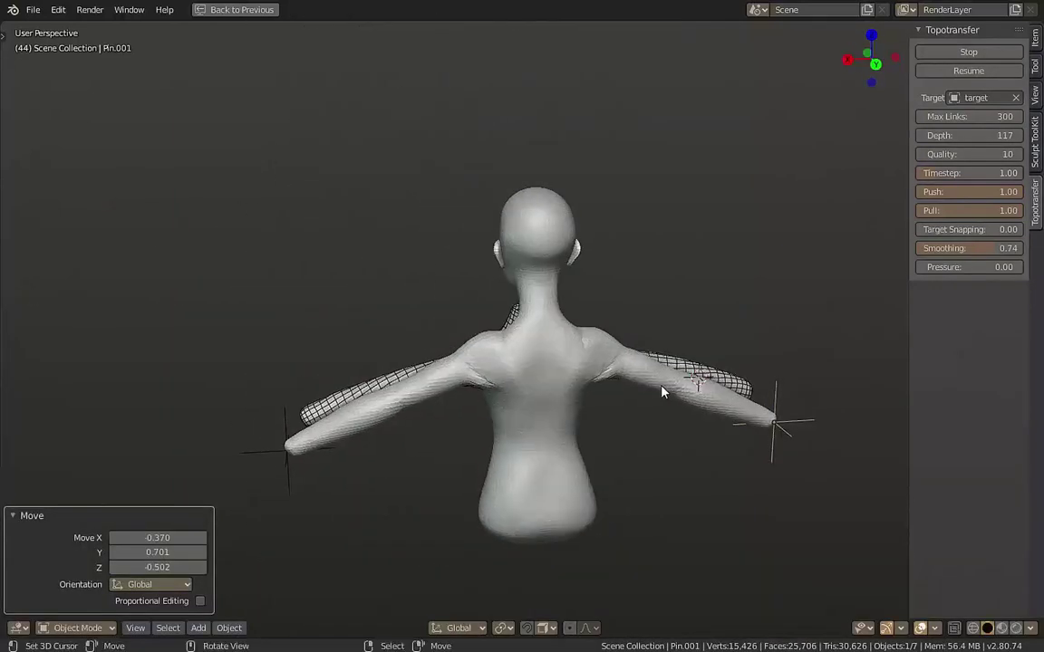
scroll(666, 387, up, 2)
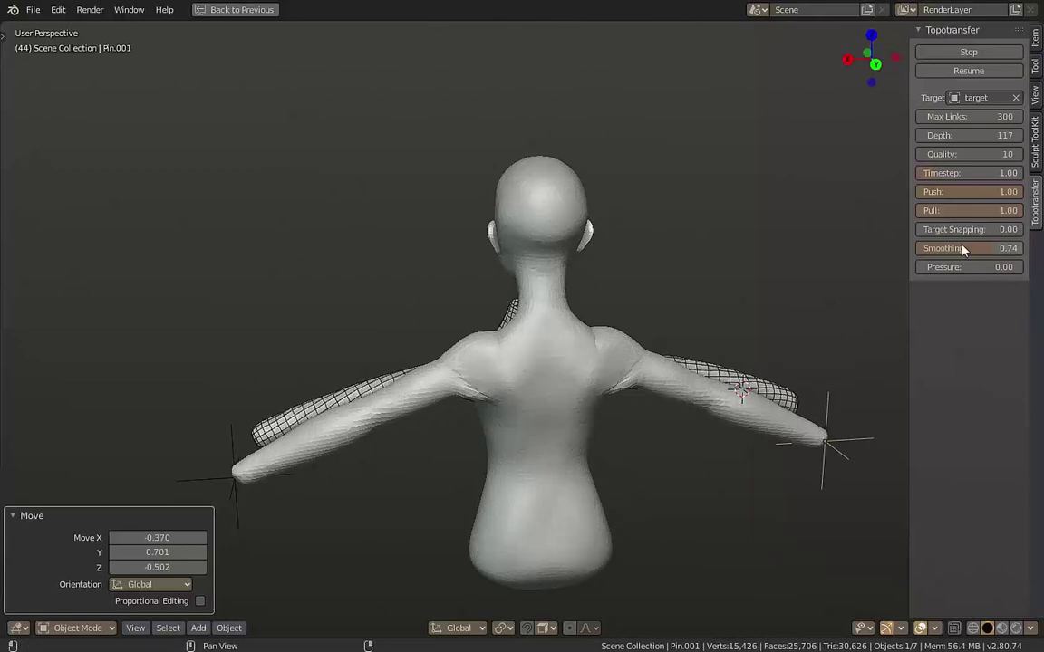
Resume Topotransfer and move the sleeve-end pin onto the arm tip.
click(968, 71)
middle_drag(726, 233, 620, 230)
scroll(598, 289, up, 3)
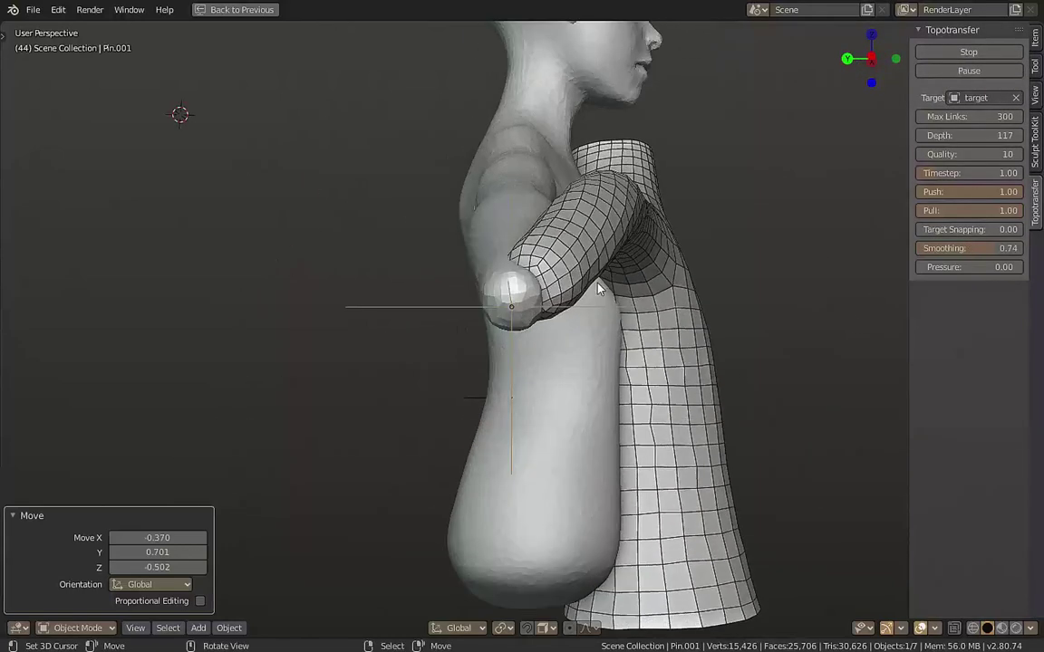
mouse_move(598, 288)
middle_down()
mouse_move(629, 310)
mouse_move(415, 302)
middle_up()
click(781, 346)
key(g)
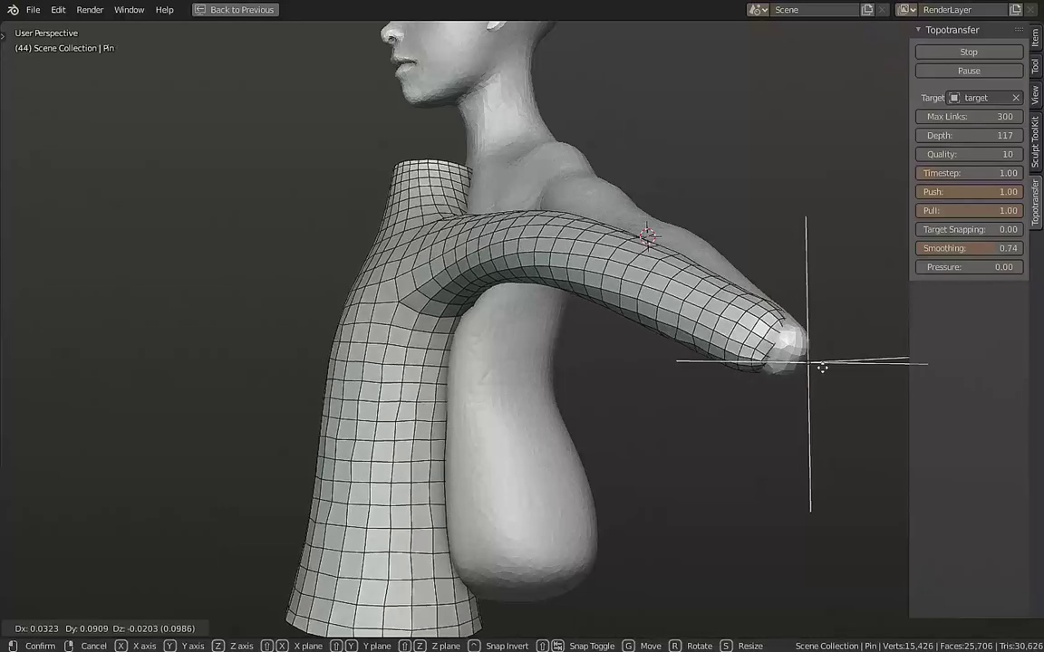
click(788, 364)
Orbit around the figure to check the torso mesh wrapping the back, shoulders and arms.
scroll(788, 364, down, 3)
middle_drag(578, 362, 666, 360)
scroll(666, 359, up, 1)
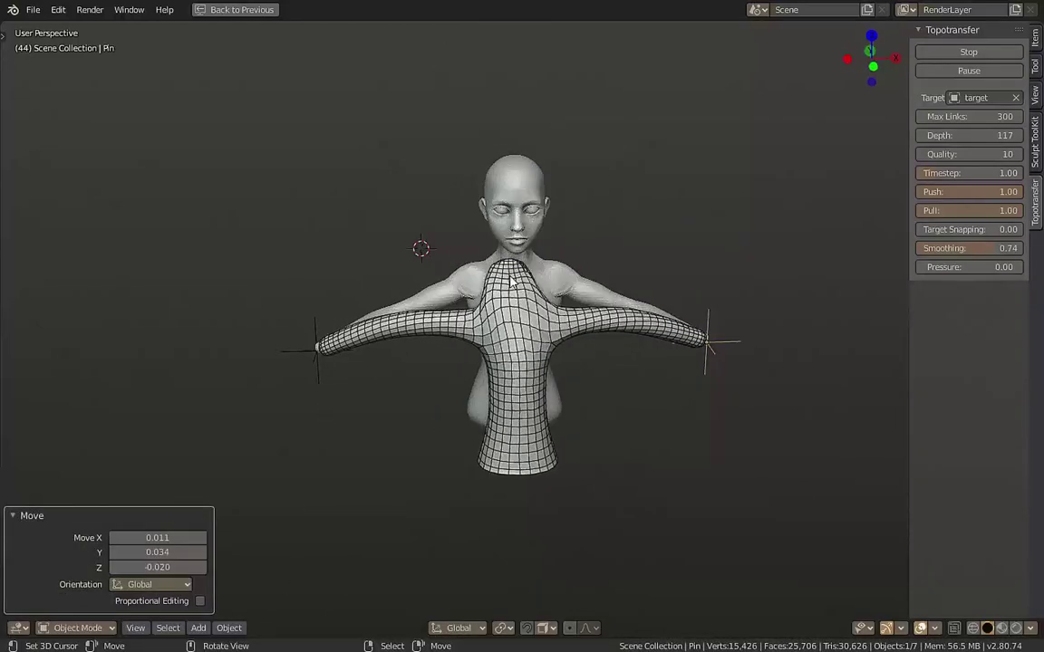
mouse_move(512, 283)
middle_down()
mouse_move(540, 338)
mouse_move(542, 299)
middle_up()
middle_drag(457, 284, 565, 275)
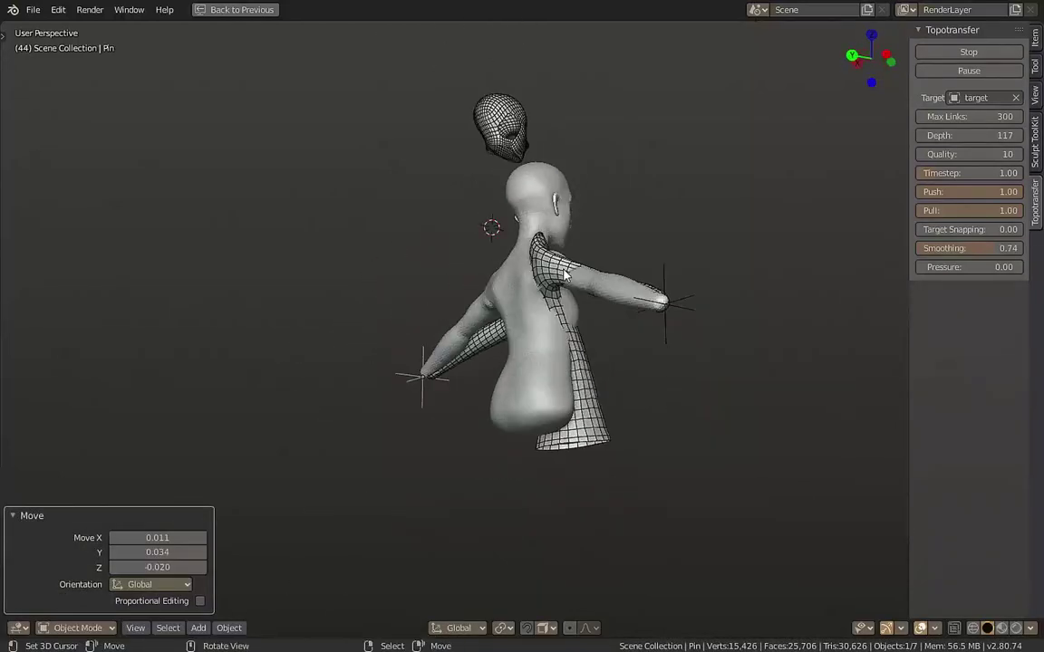
mouse_move(468, 283)
middle_down()
mouse_move(491, 357)
mouse_move(652, 454)
mouse_move(516, 354)
middle_up()
middle_drag(666, 361, 479, 330)
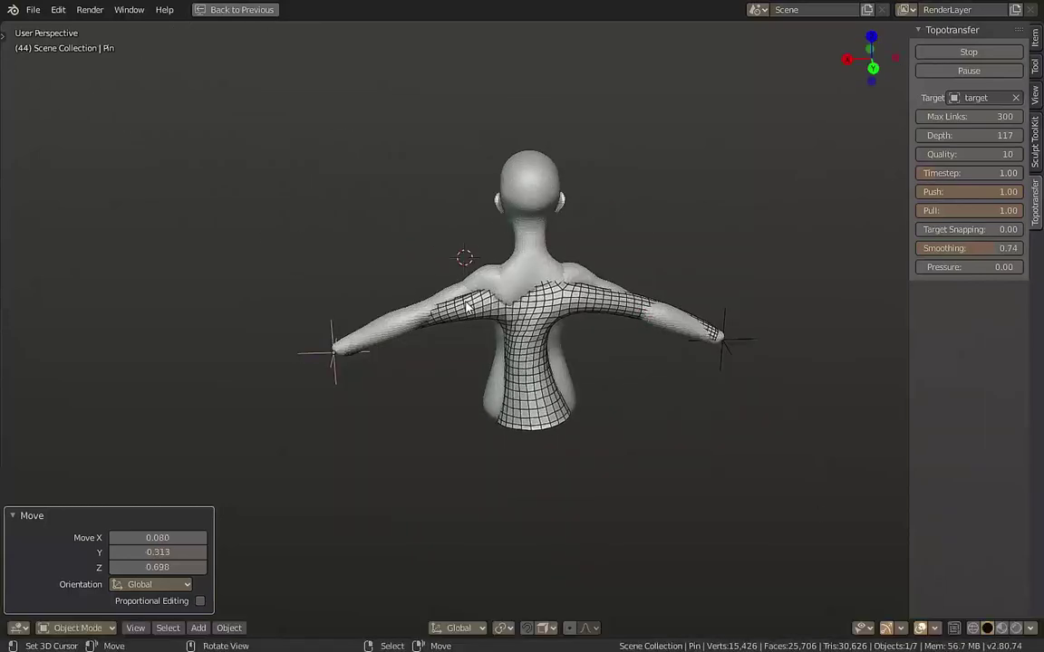
scroll(544, 344, up, 2)
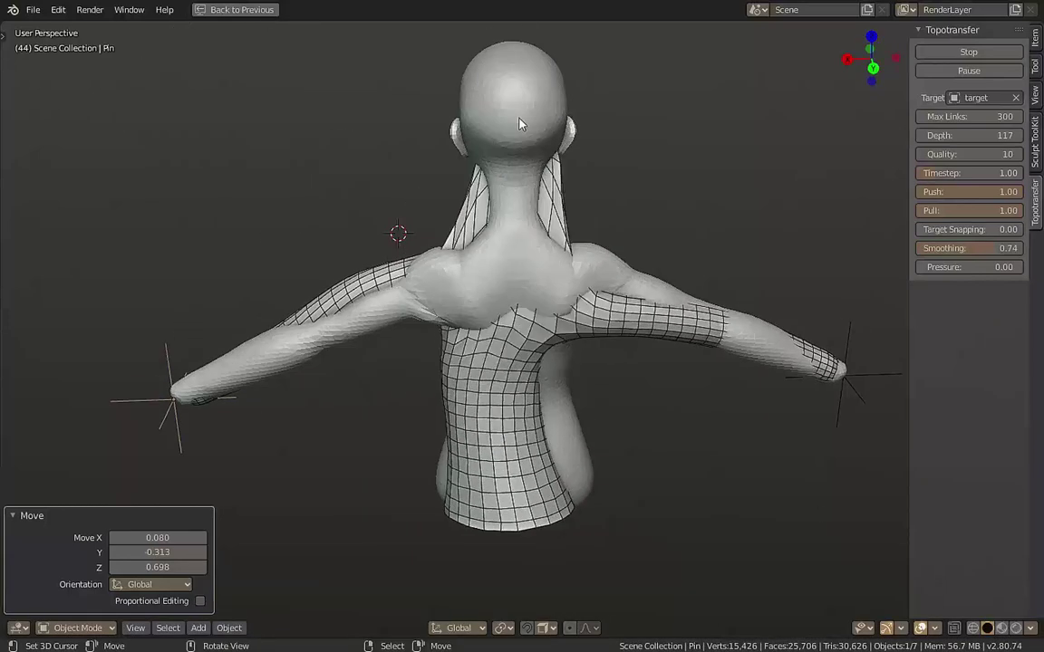
middle_drag(565, 305, 487, 292)
middle_drag(464, 223, 543, 225)
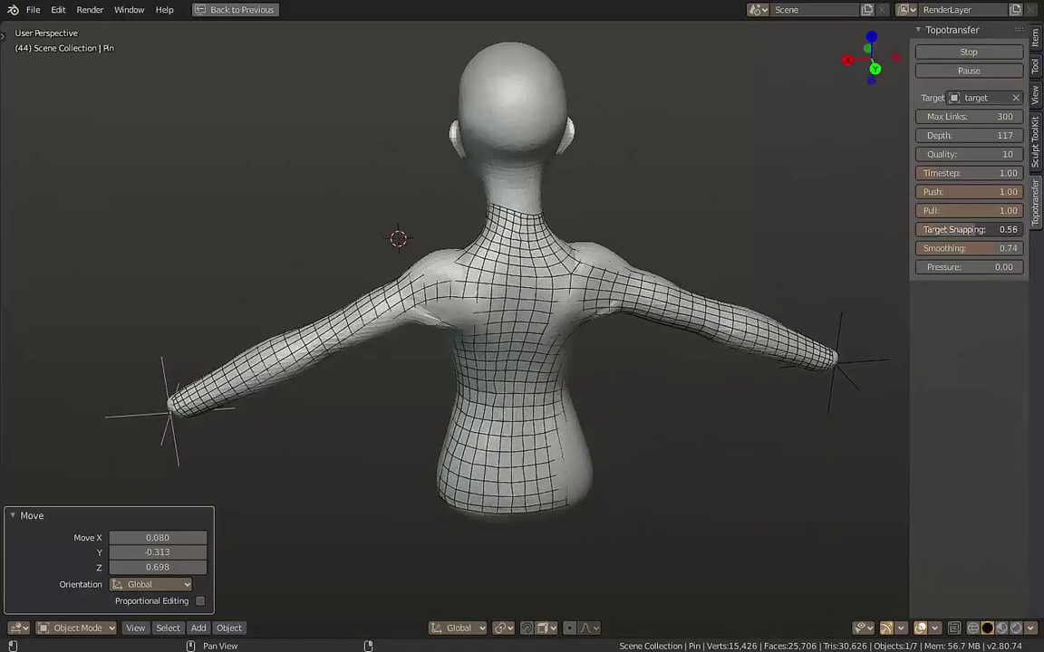
Check the fitted torso mesh from back and front, then stop Topotransfer.
middle_drag(632, 338, 610, 298)
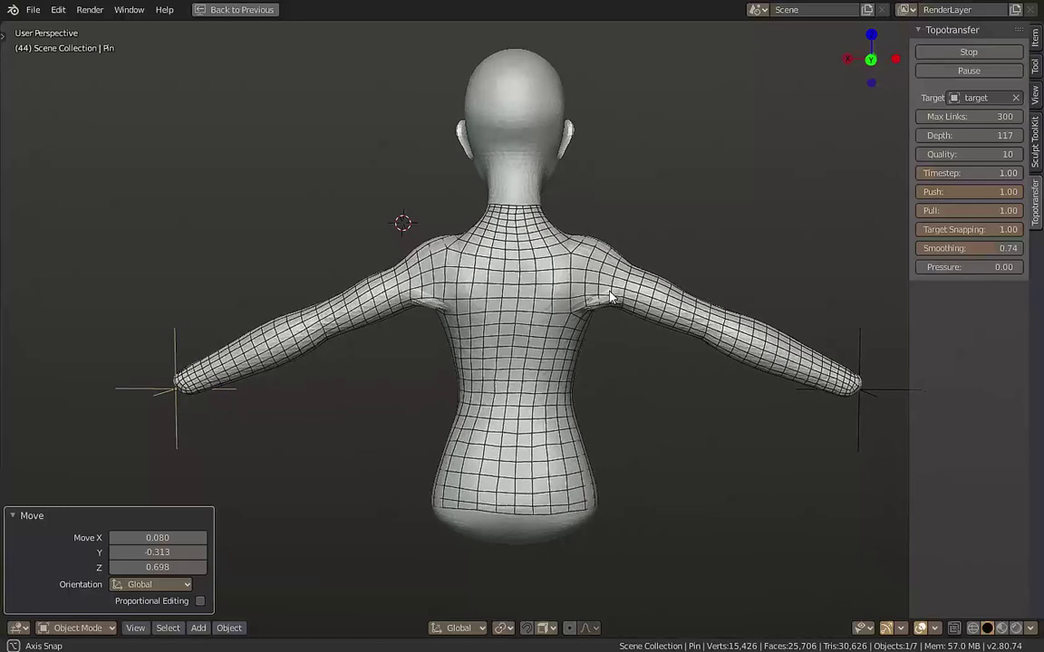
mouse_move(503, 503)
middle_down()
mouse_move(582, 494)
mouse_move(478, 493)
mouse_move(559, 490)
mouse_move(517, 500)
mouse_move(639, 481)
middle_up()
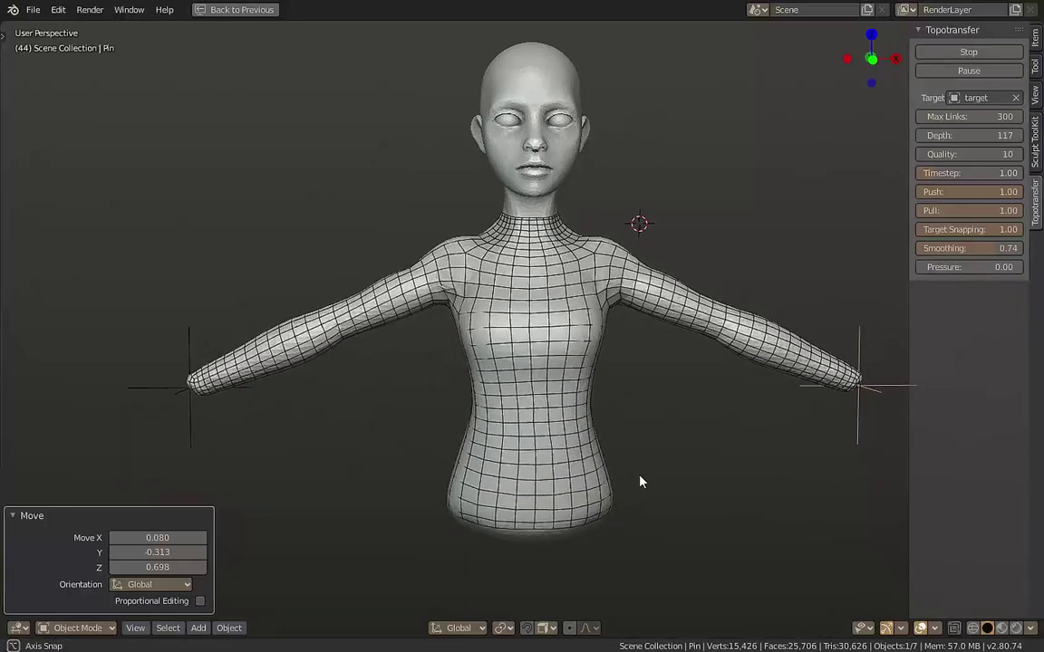
scroll(636, 444, down, 2)
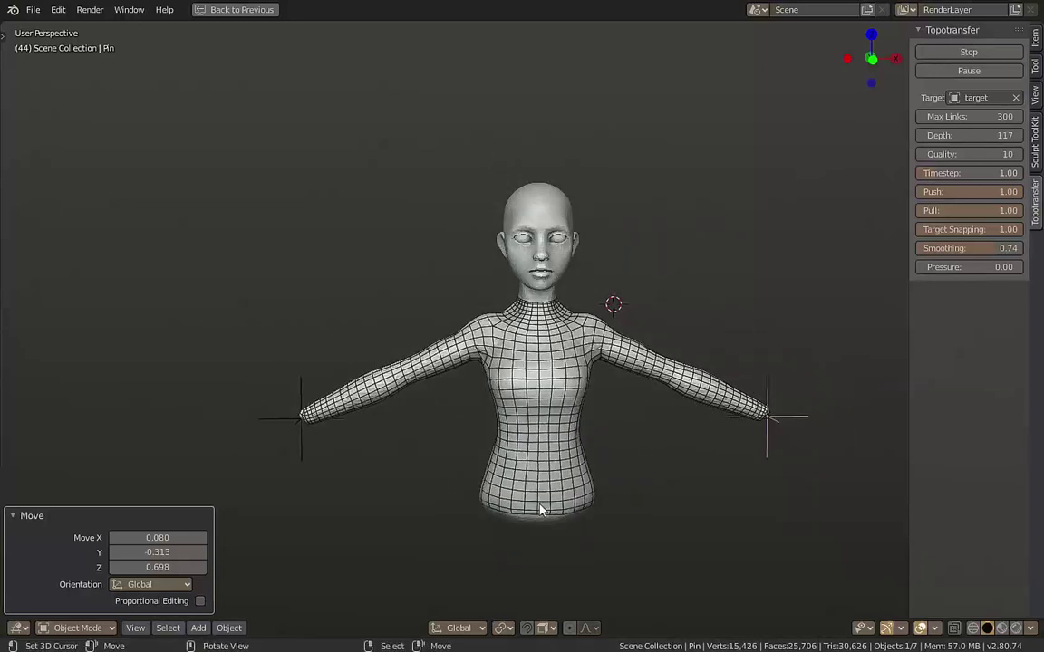
mouse_move(685, 522)
middle_down()
mouse_move(356, 518)
mouse_move(701, 534)
mouse_move(689, 513)
middle_up()
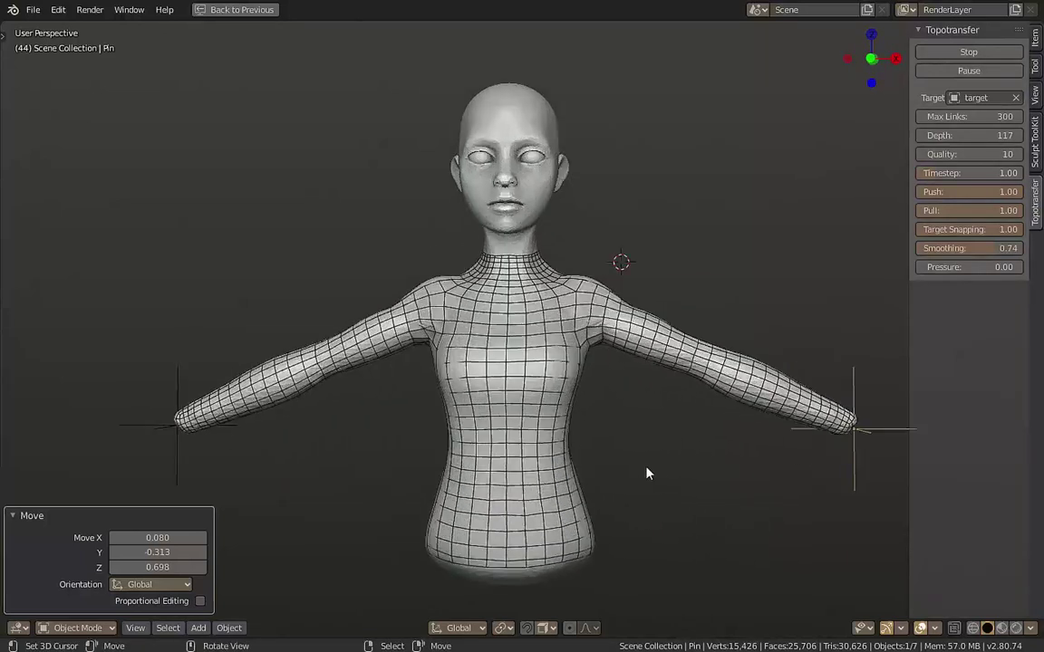
click(968, 52)
mouse_move(634, 534)
middle_down()
mouse_move(417, 535)
mouse_move(498, 559)
middle_up()
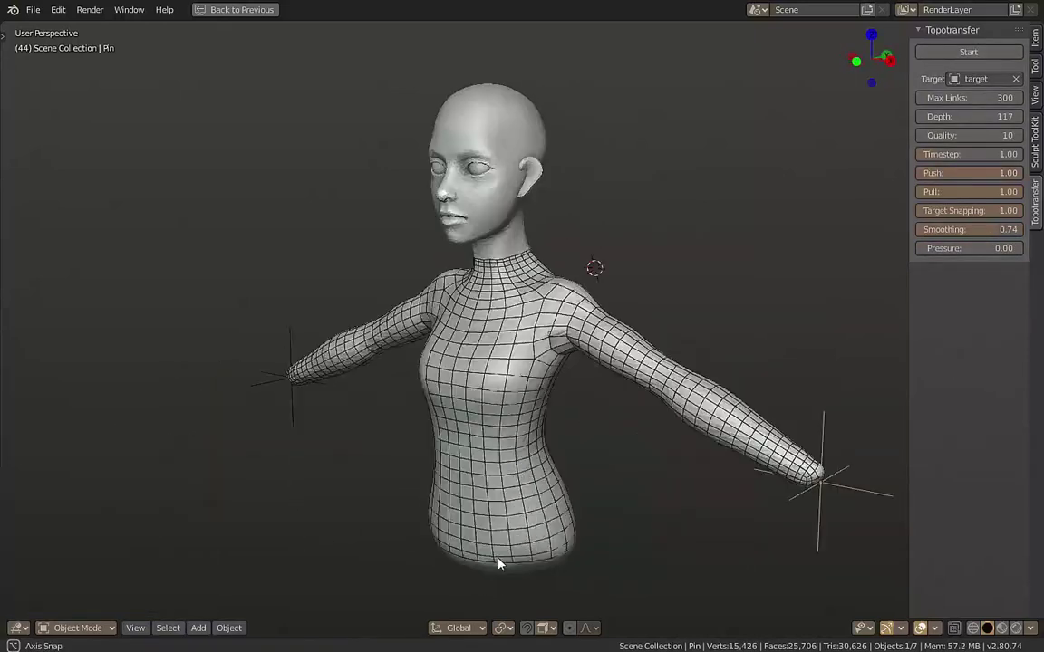
Delete the two pin guides and frame the face in front and right orthographic views.
key(Delete)
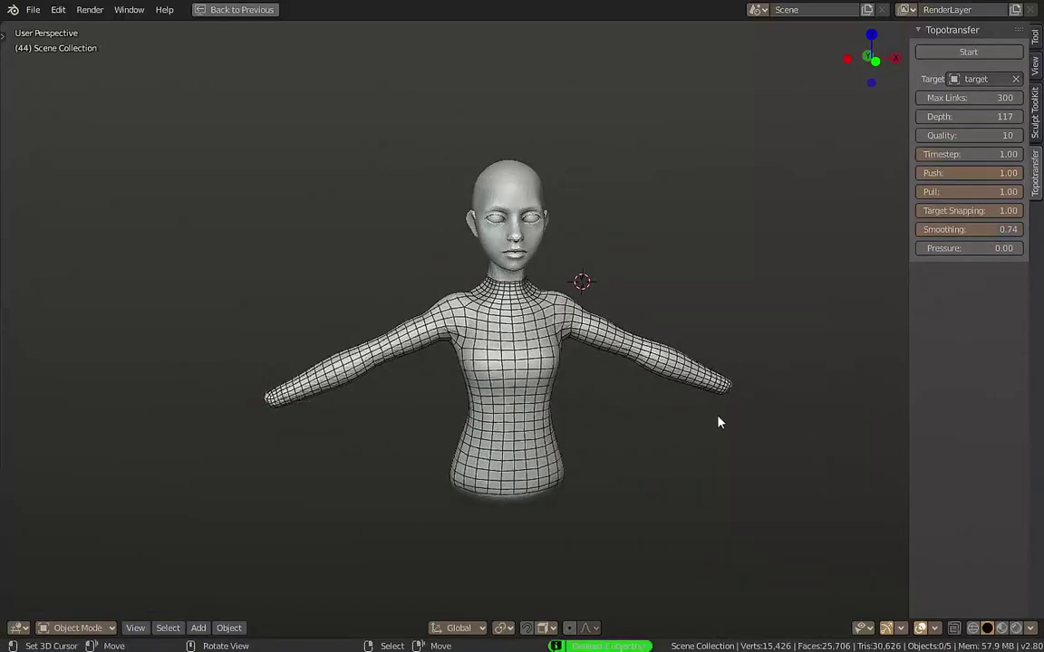
key(KP_1)
scroll(644, 175, up, 8)
mouse_move(578, 158)
shift+middle_down()
mouse_move(550, 491)
mouse_move(542, 450)
shift+middle_up()
key(KP_3)
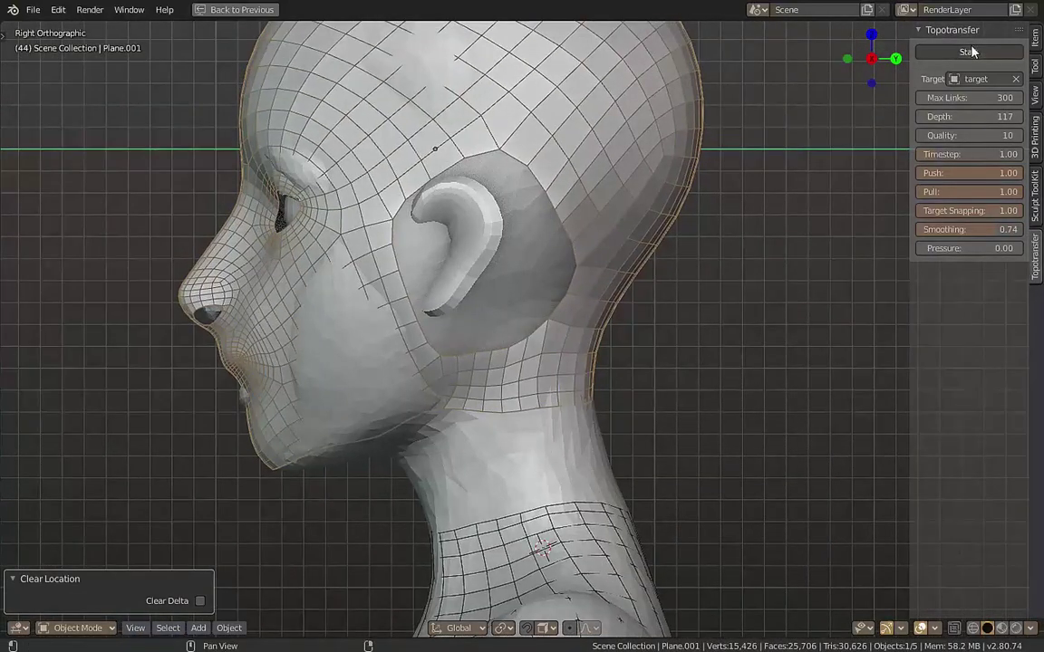
Start Topotransfer on the head mesh with Smoothing lowered to 0.47, viewed from the front.
click(969, 51)
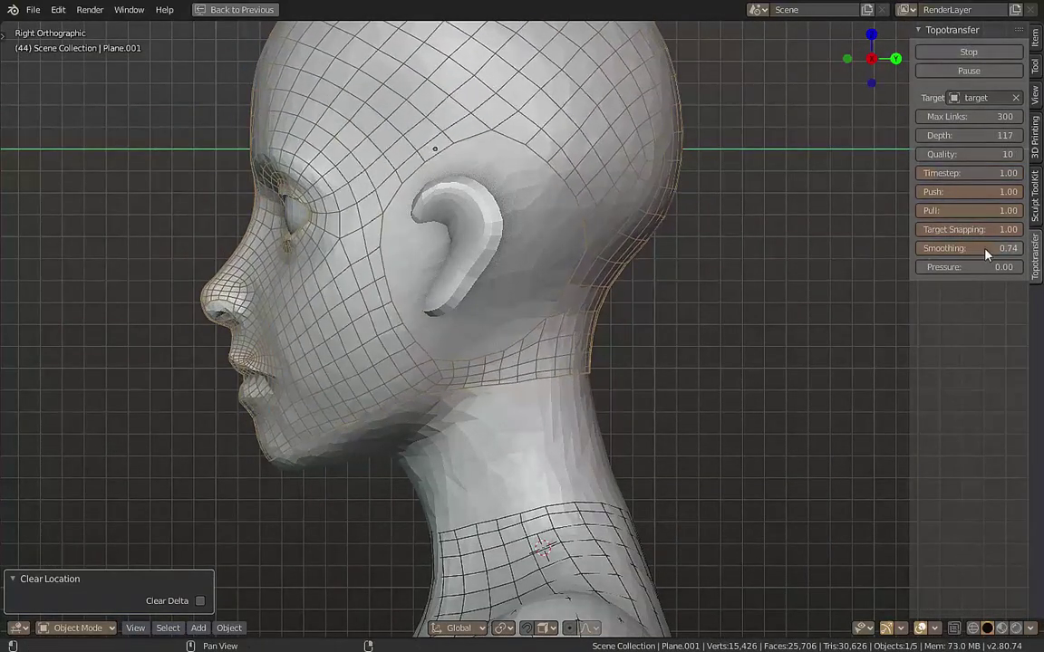
drag(986, 255, 960, 254)
scroll(501, 354, up, 2)
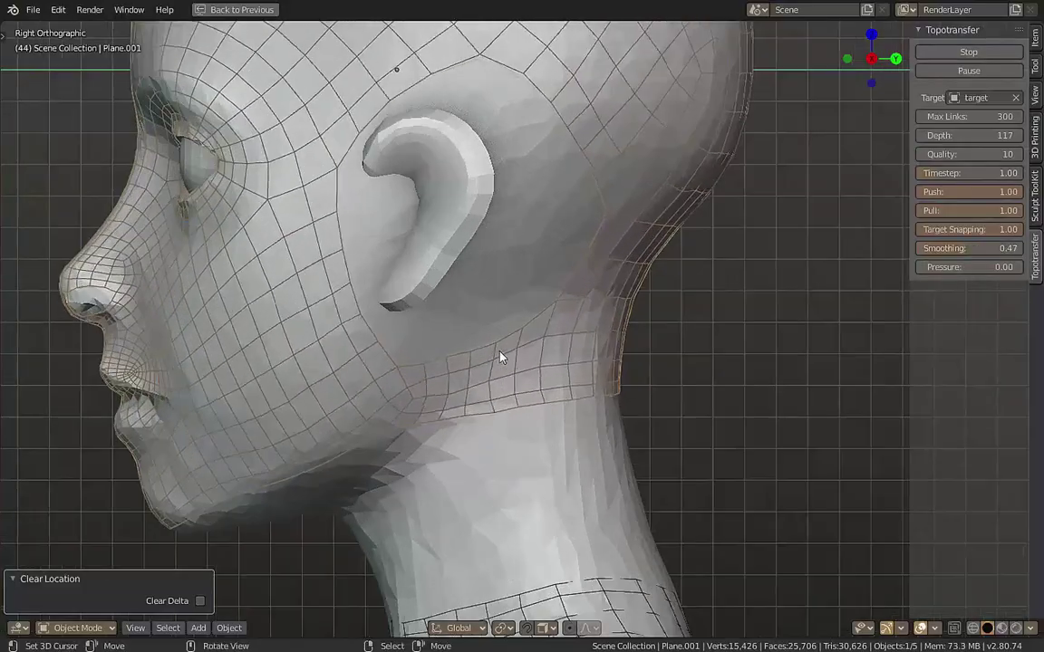
key(KP_1)
scroll(510, 396, up, 3)
scroll(485, 323, down, 2)
scroll(485, 322, down, 2)
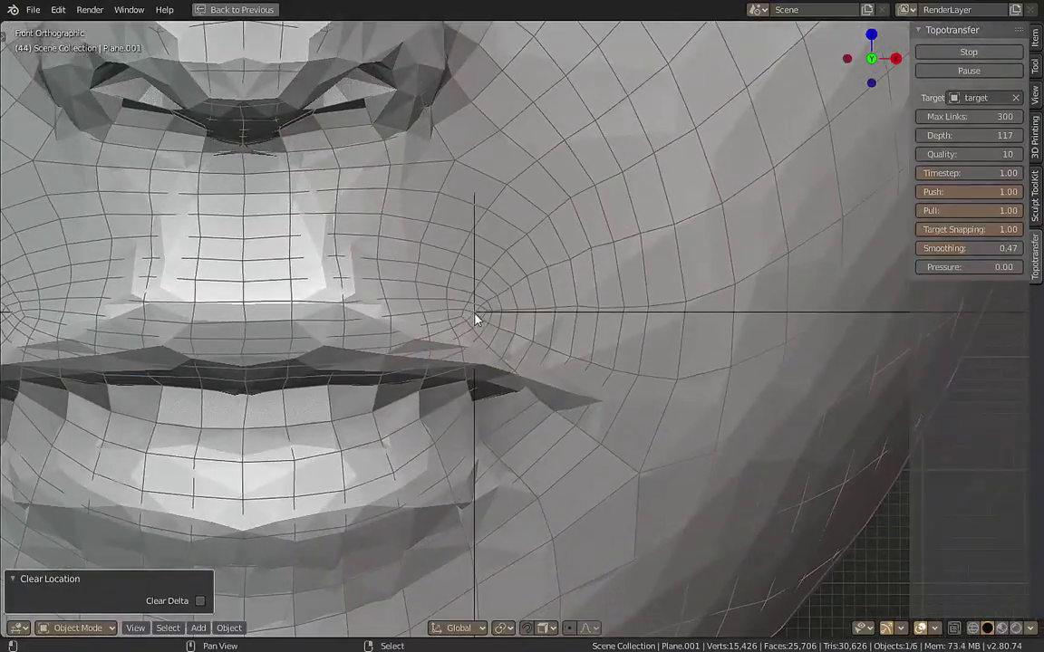
scroll(476, 319, down, 3)
Place pin guides on both lip corners of the face.
key(g)
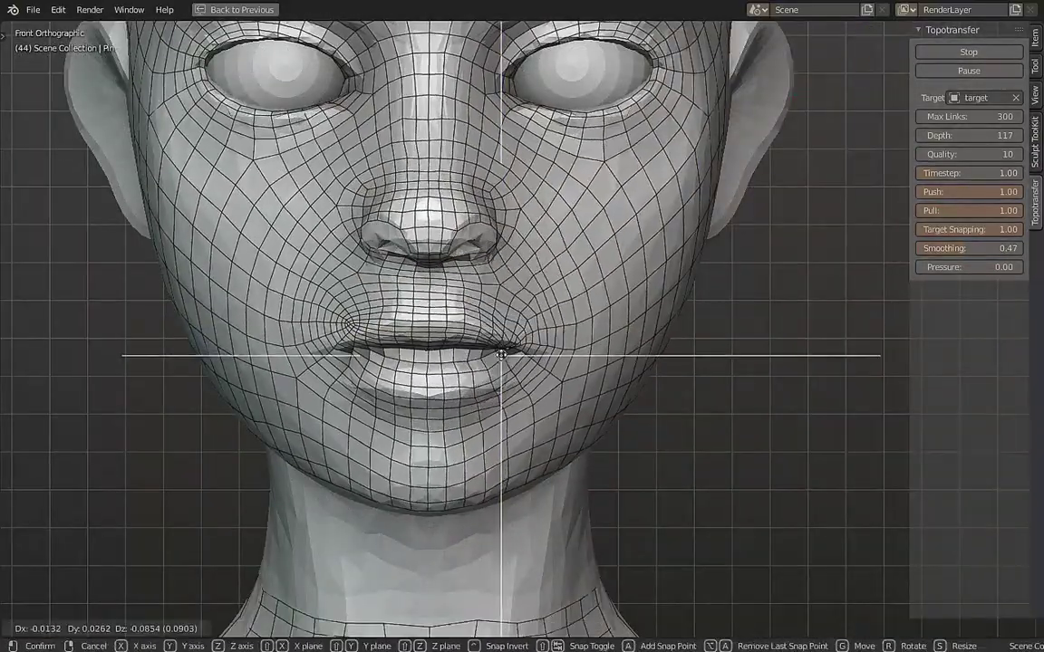
click(507, 366)
scroll(246, 331, up, 3)
scroll(246, 330, down, 1)
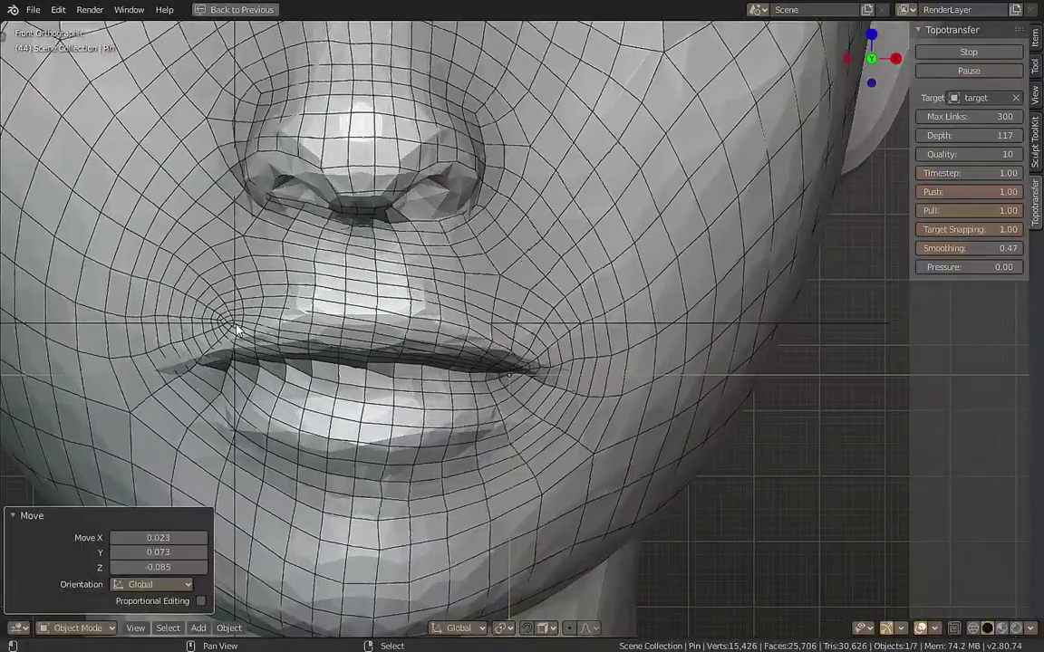
scroll(249, 319, down, 2)
scroll(252, 308, down, 1)
key(g)
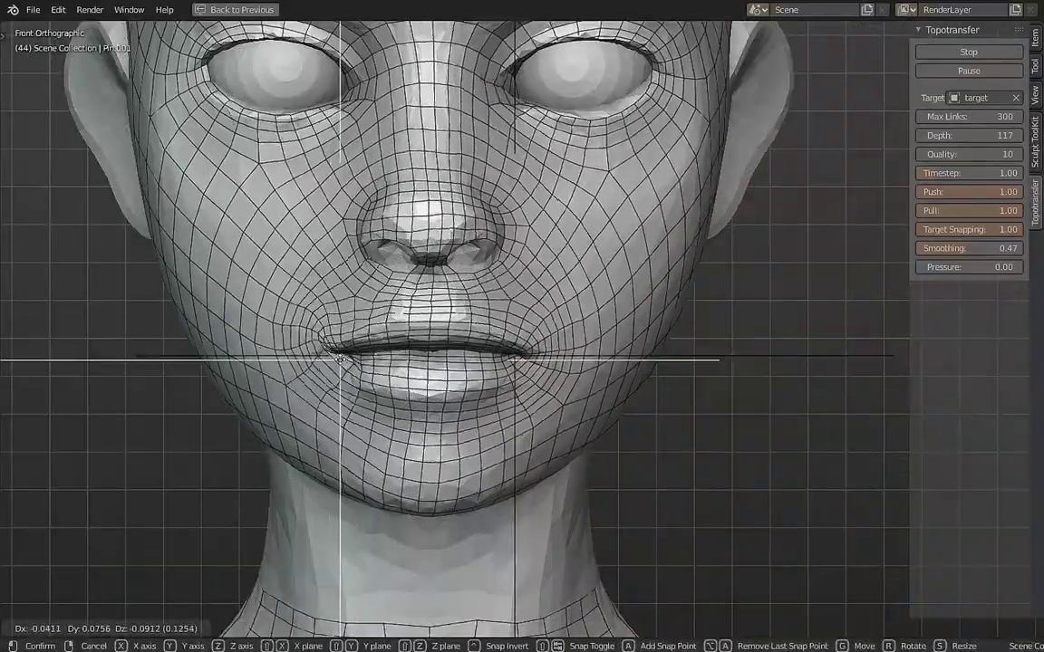
click(342, 365)
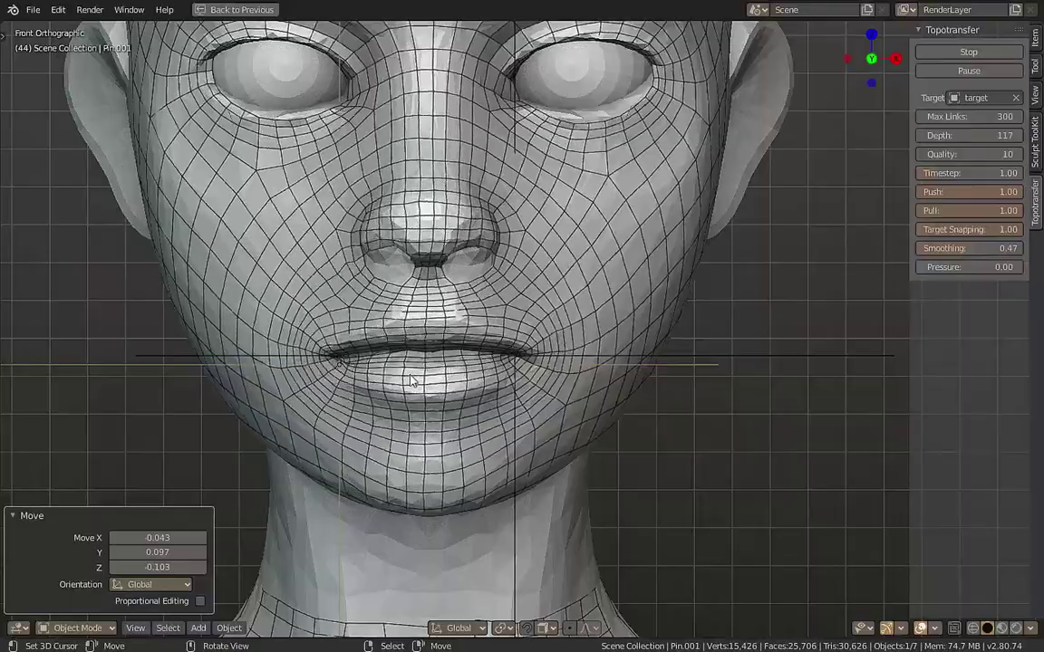
scroll(535, 353, up, 2)
key(g)
click(258, 367)
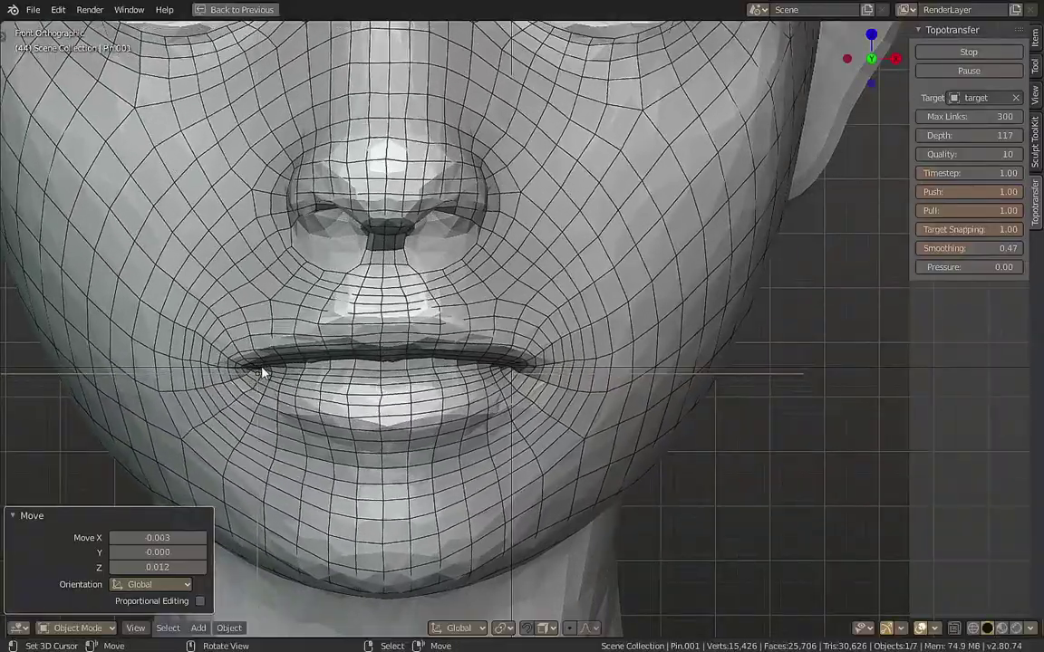
scroll(263, 367, down, 3)
scroll(520, 389, up, 3)
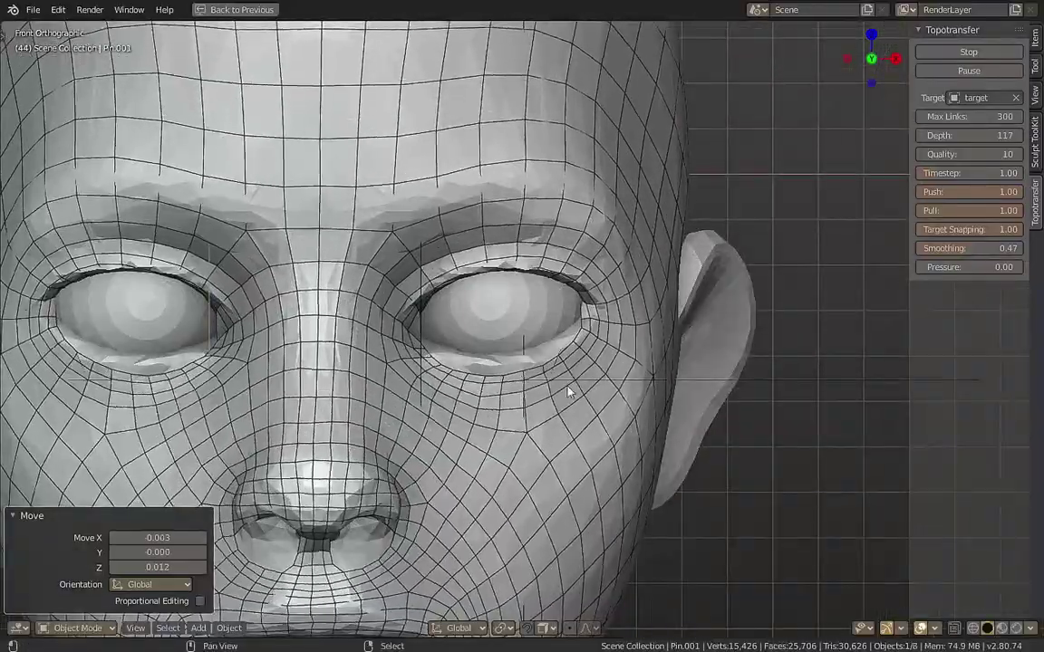
Position Pin.002 through Pin.006 around the eye, at its corners and above it.
click(767, 388)
key(g)
click(441, 372)
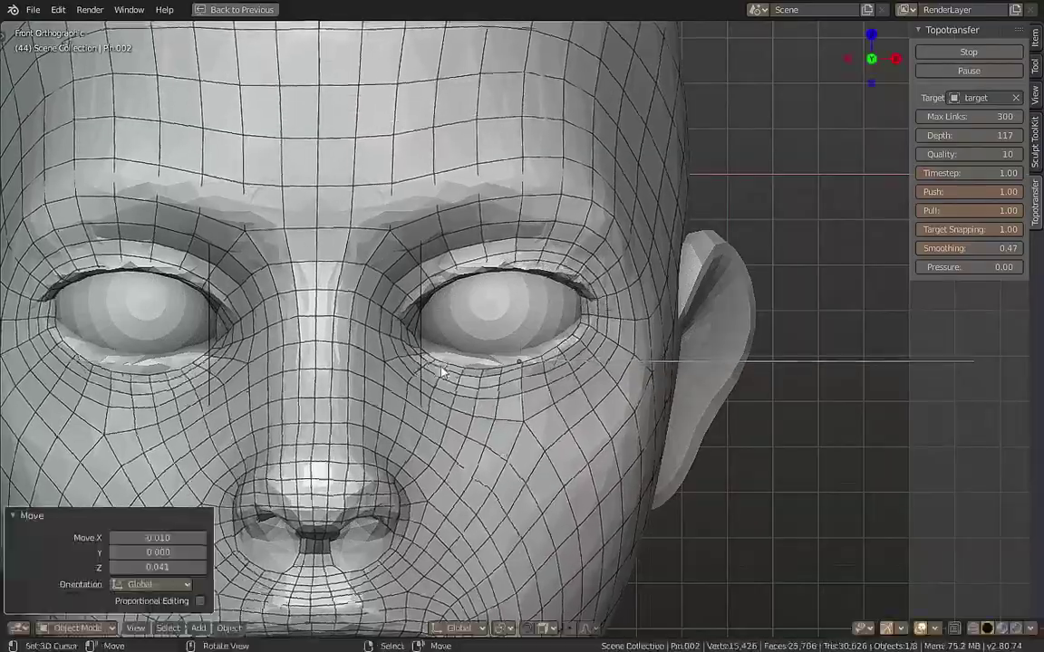
click(815, 380)
key(g)
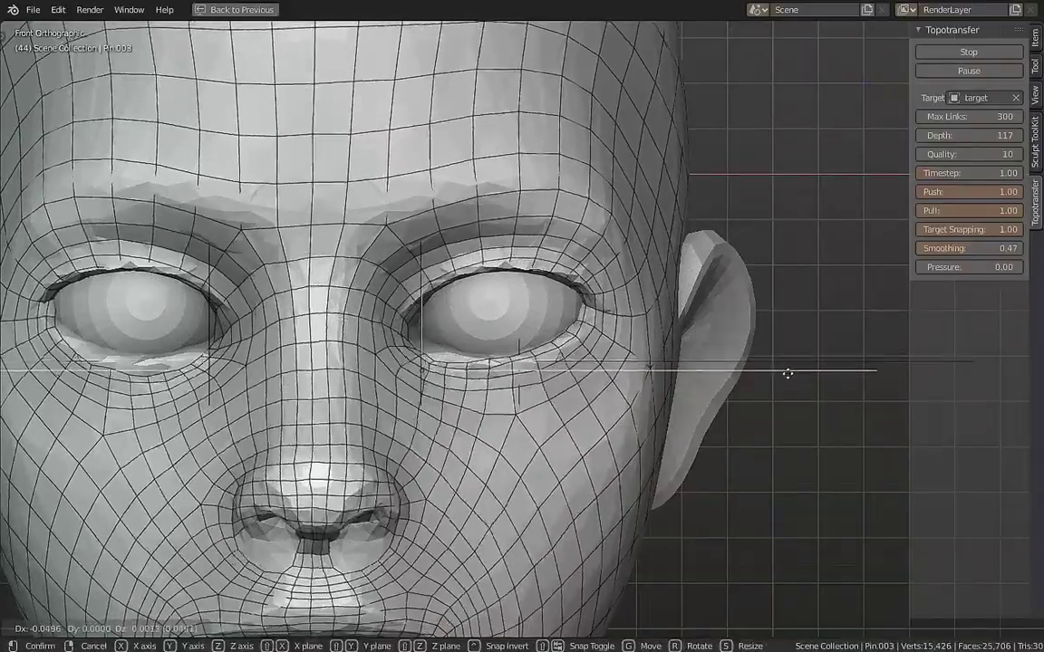
click(784, 350)
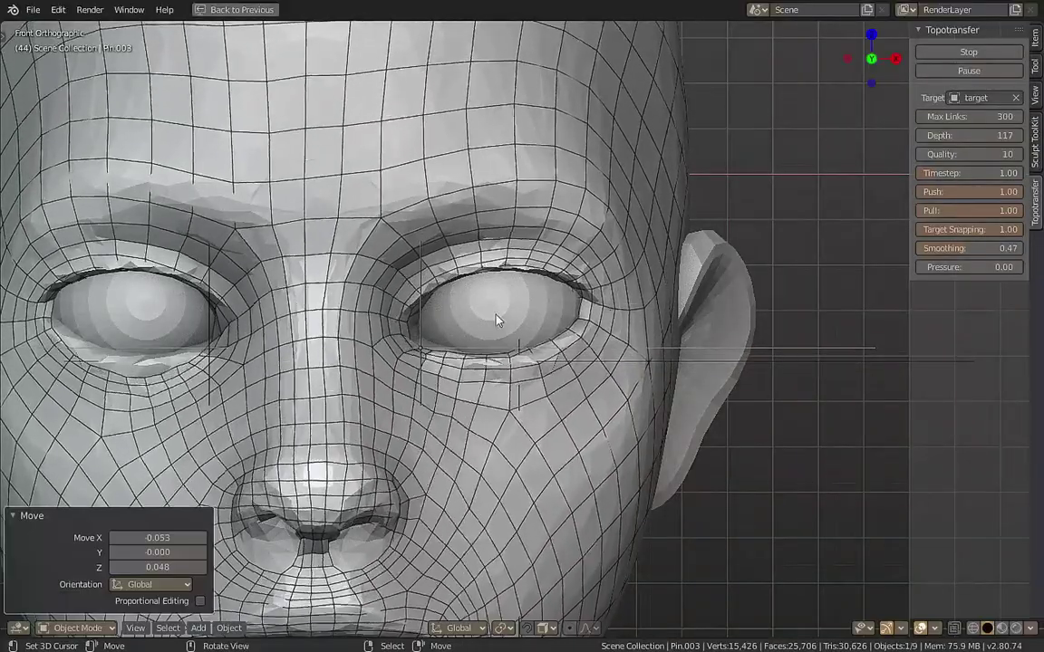
click(810, 314)
key(g)
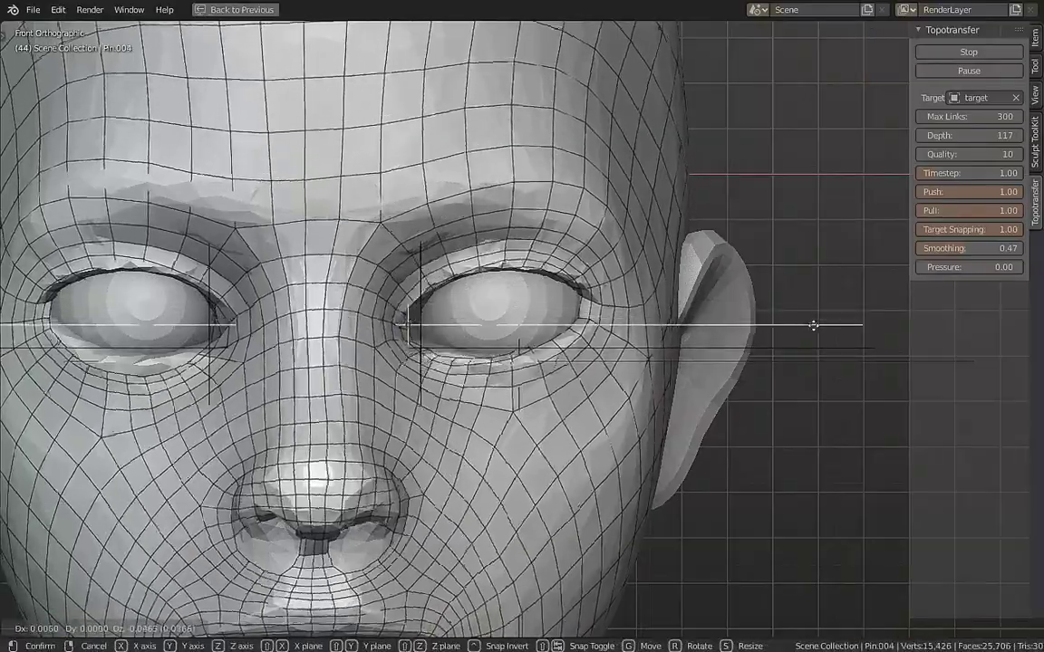
click(815, 325)
click(804, 290)
key(g)
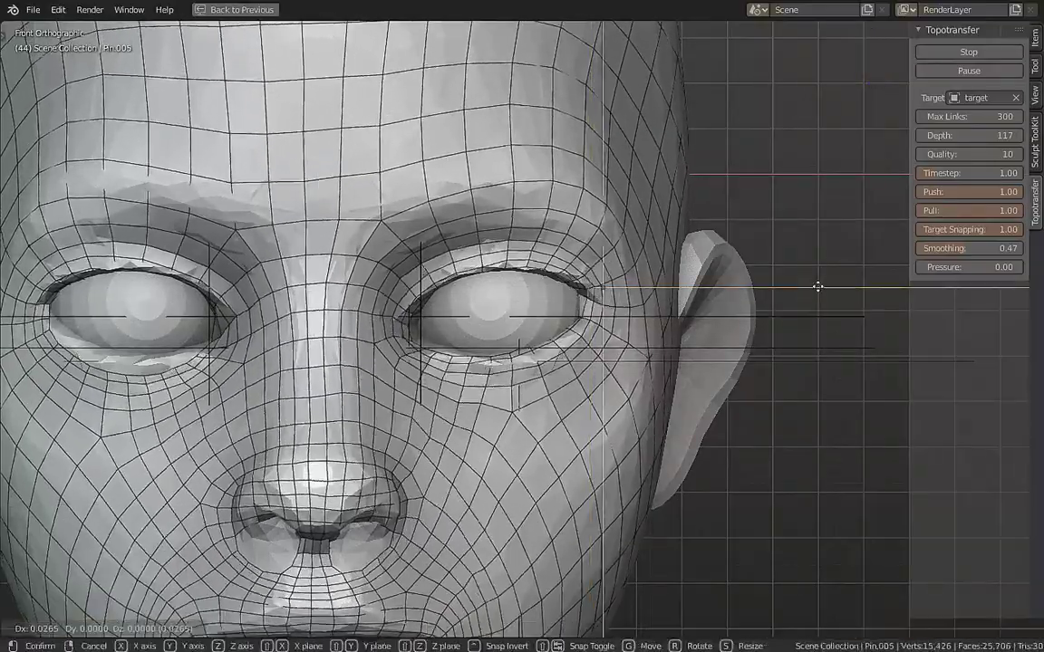
click(832, 303)
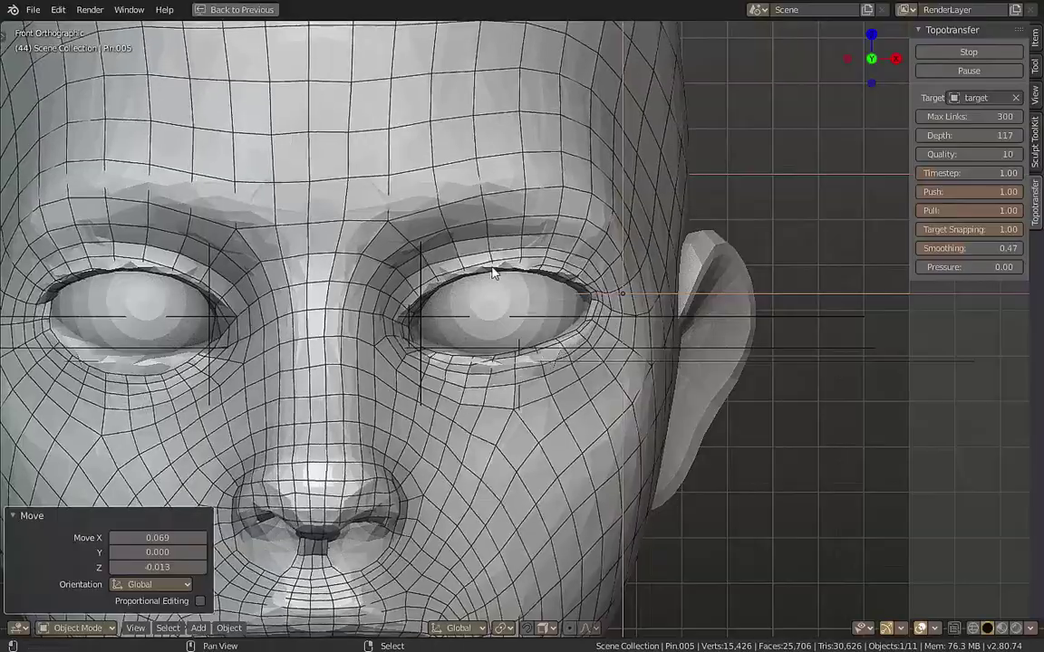
click(801, 281)
key(g)
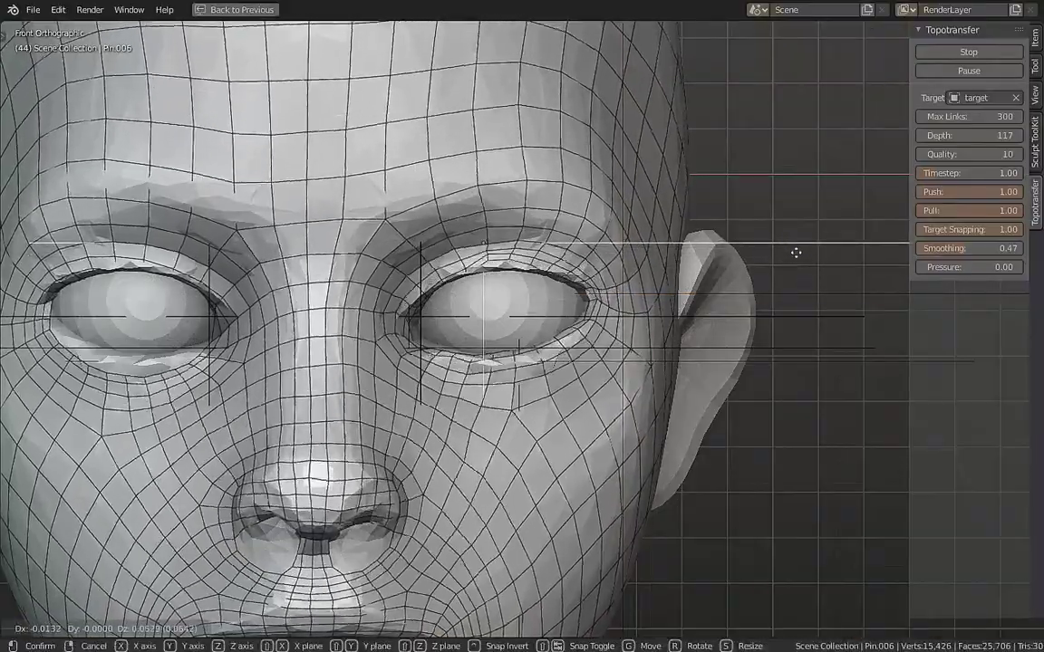
click(794, 270)
Position Pin.007 through Pin.011 on the face, nose bridge, temple and side of the face.
scroll(705, 403, down, 4)
scroll(776, 387, up, 4)
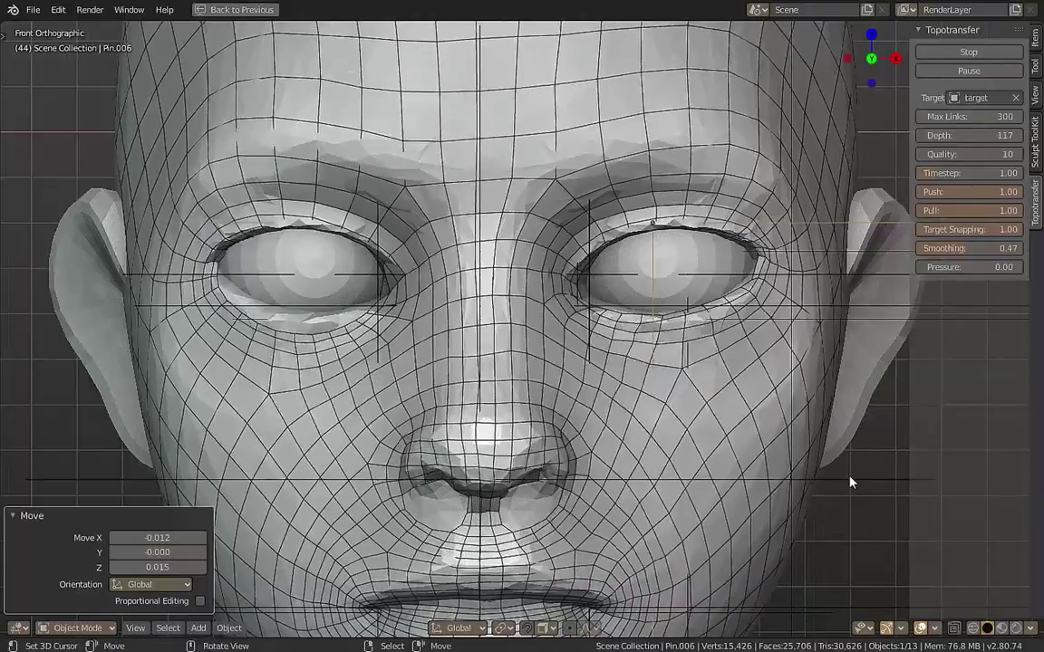
click(850, 482)
key(g)
click(855, 475)
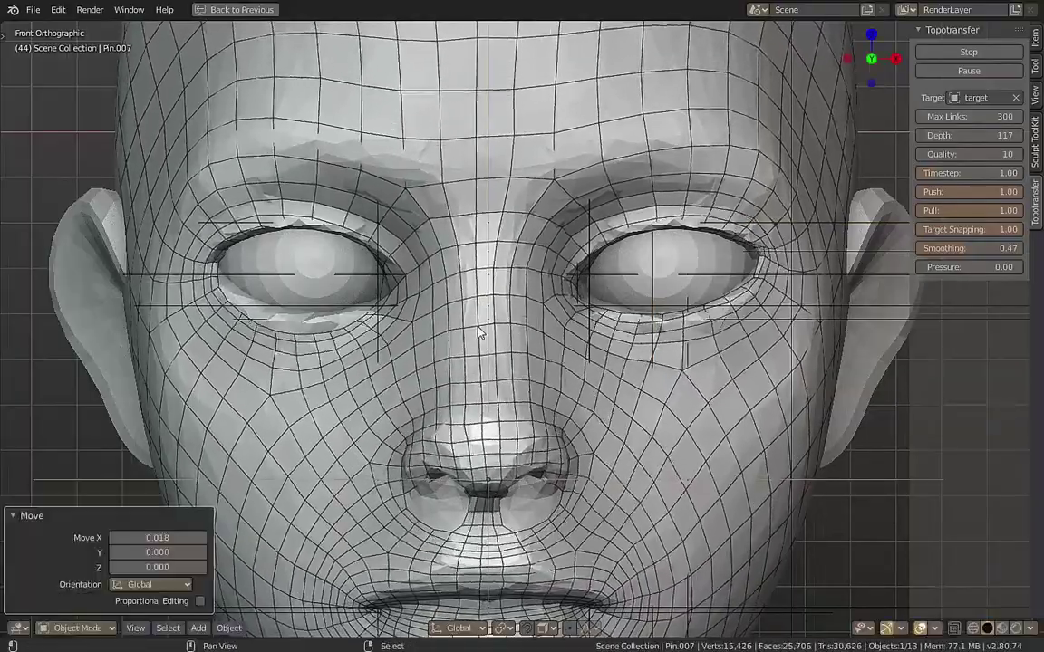
click(480, 332)
key(g)
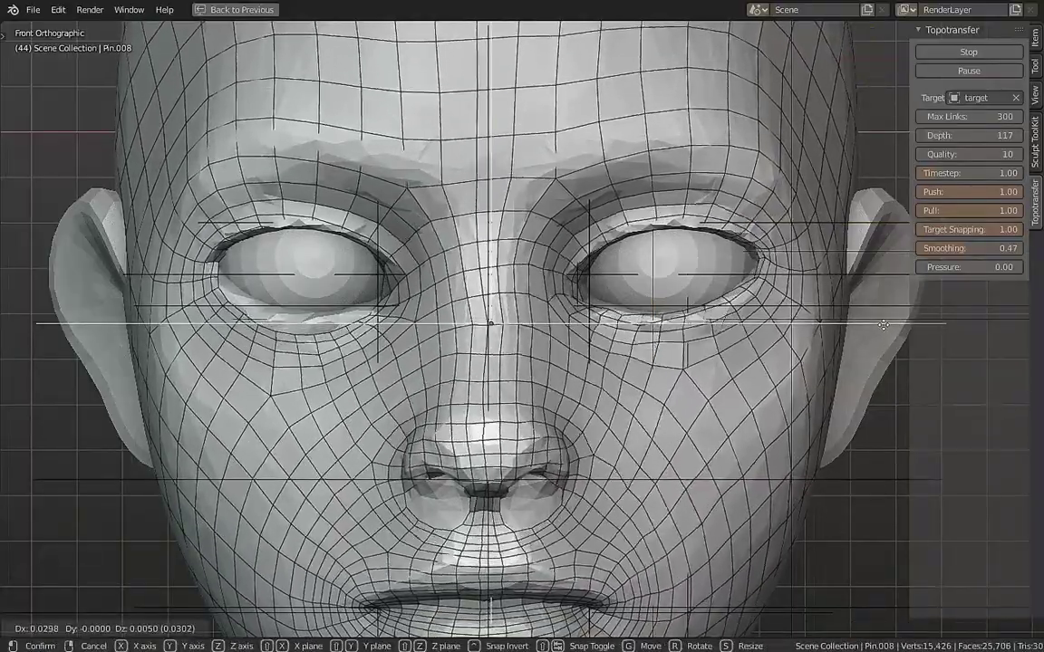
click(882, 324)
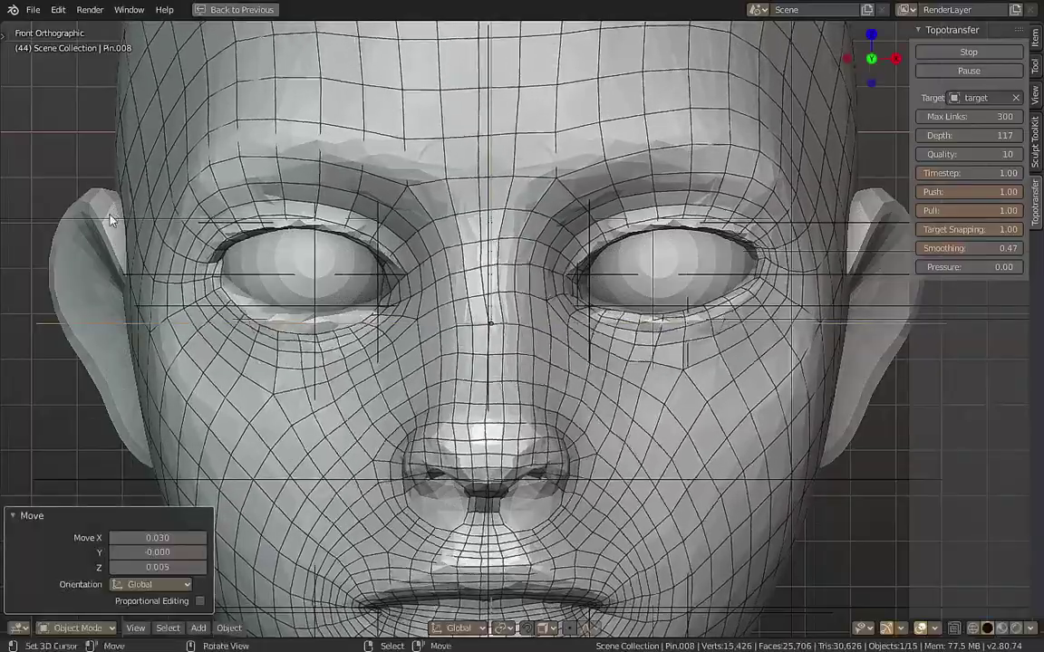
click(102, 196)
key(g)
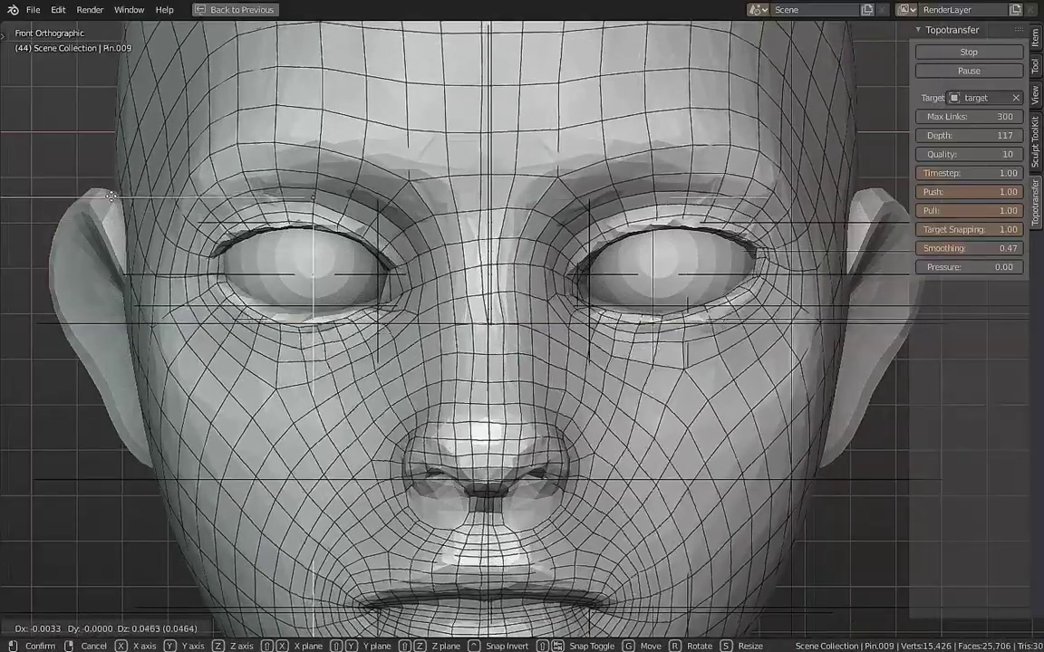
click(111, 195)
click(37, 268)
key(g)
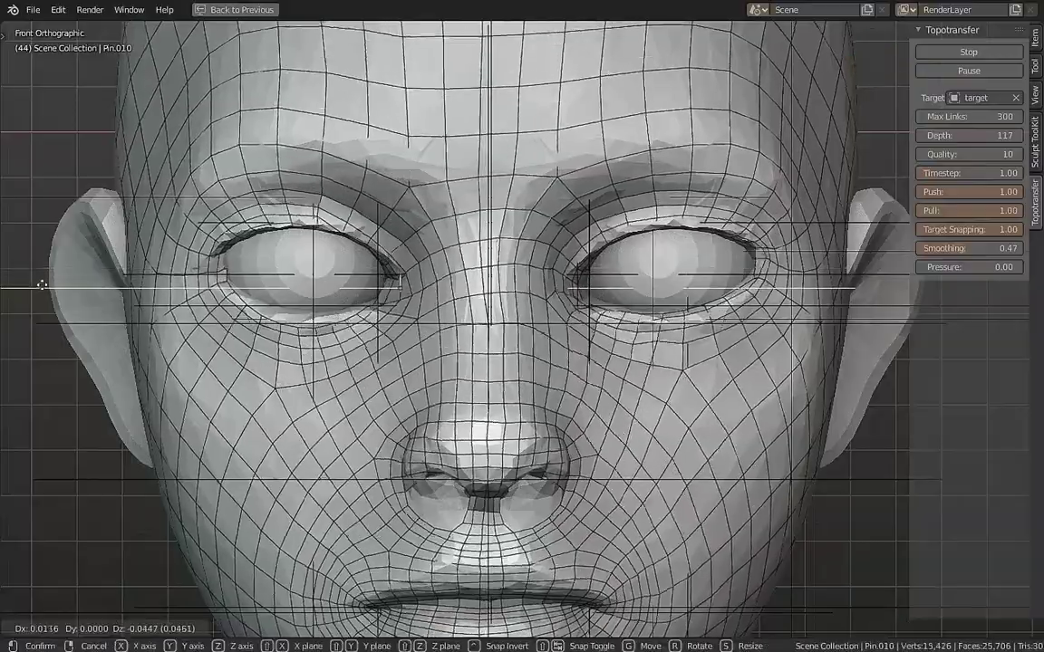
click(41, 284)
click(34, 338)
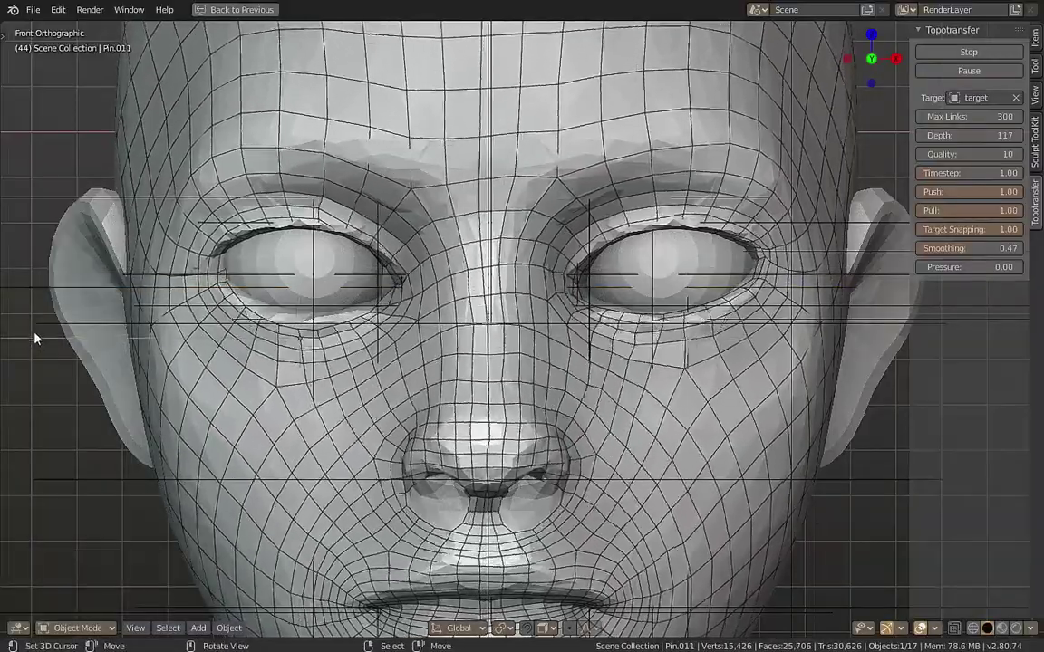
key(g)
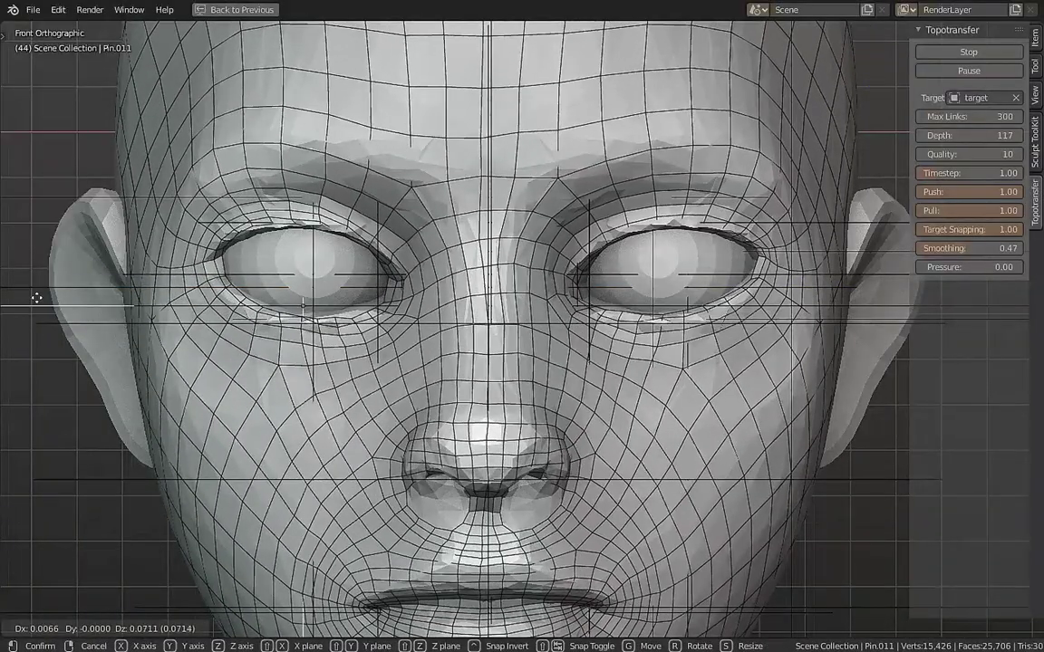
click(38, 304)
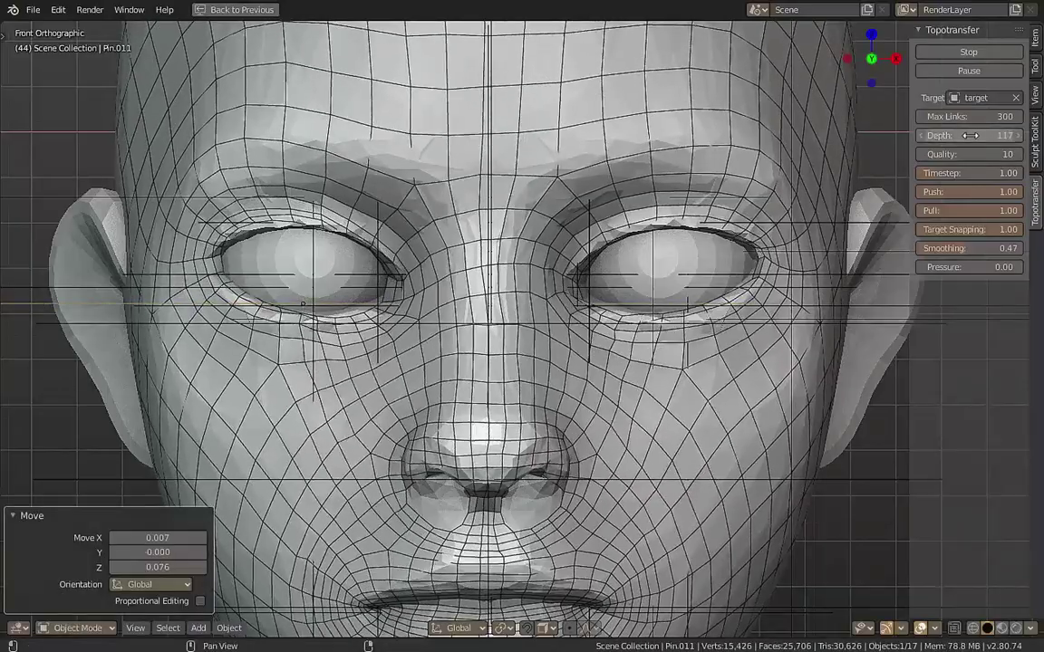
Commit a Depth value of 10 and adjust several pin positions beside the eye.
key(Return)
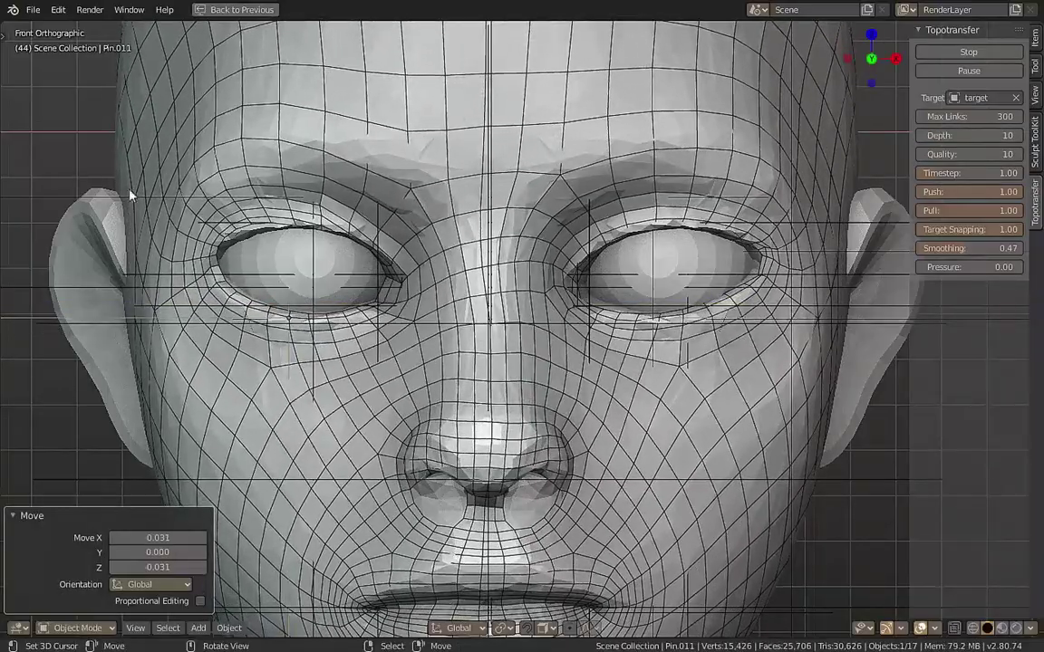
click(97, 255)
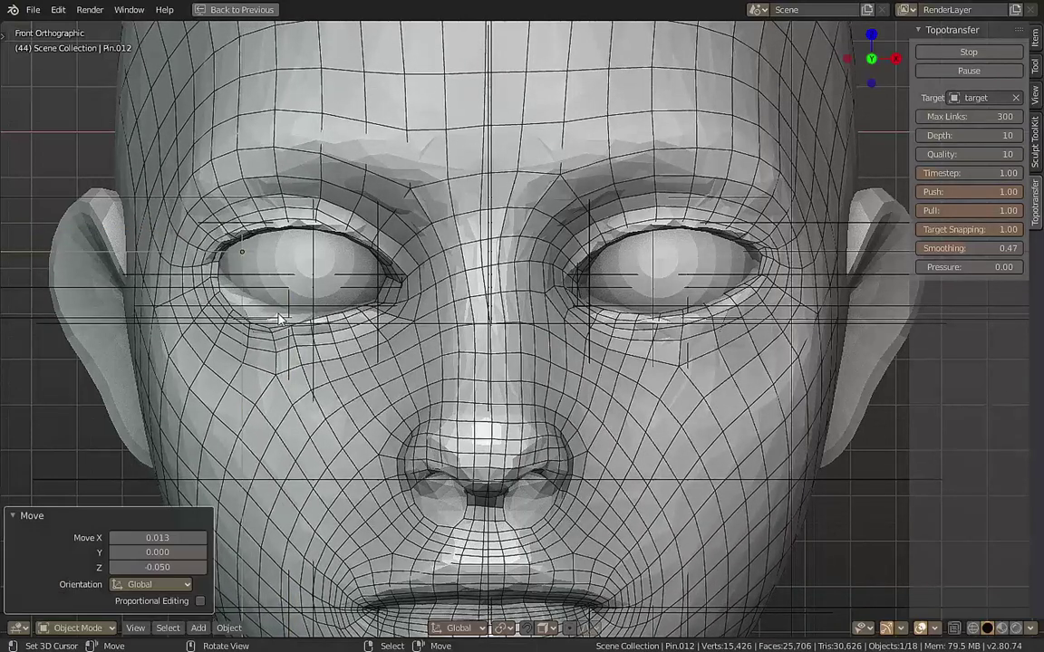
click(98, 318)
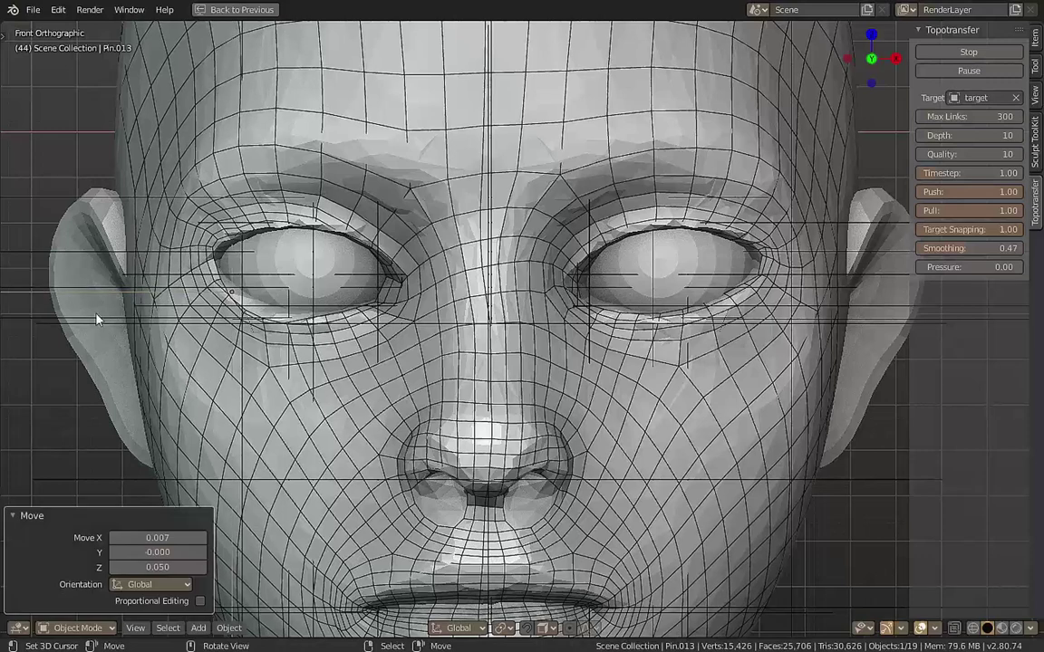
click(99, 309)
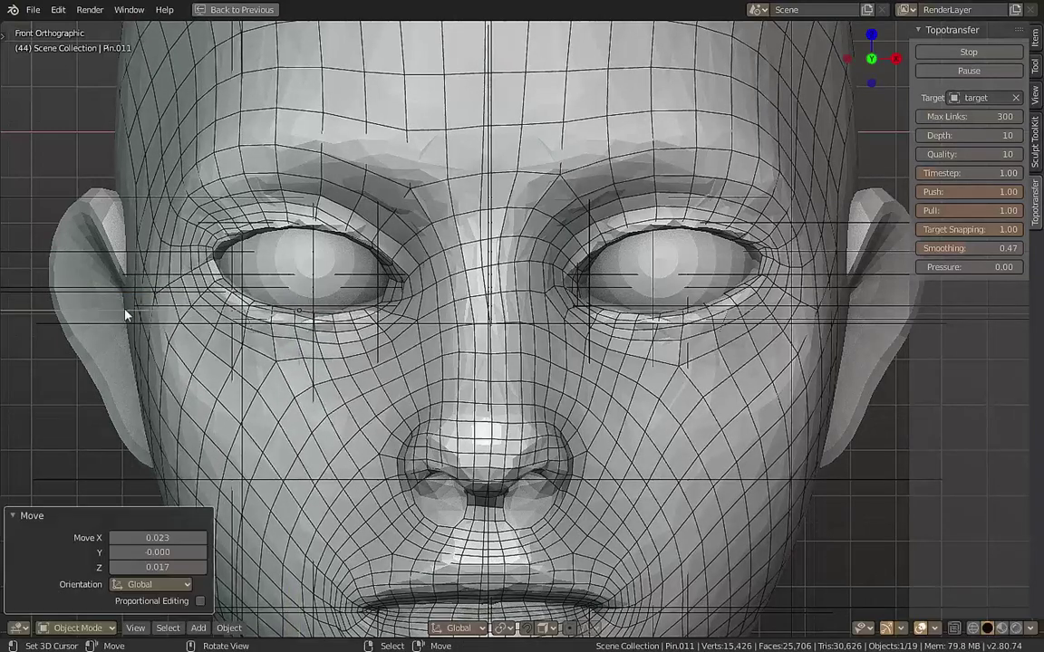
key(g)
click(372, 311)
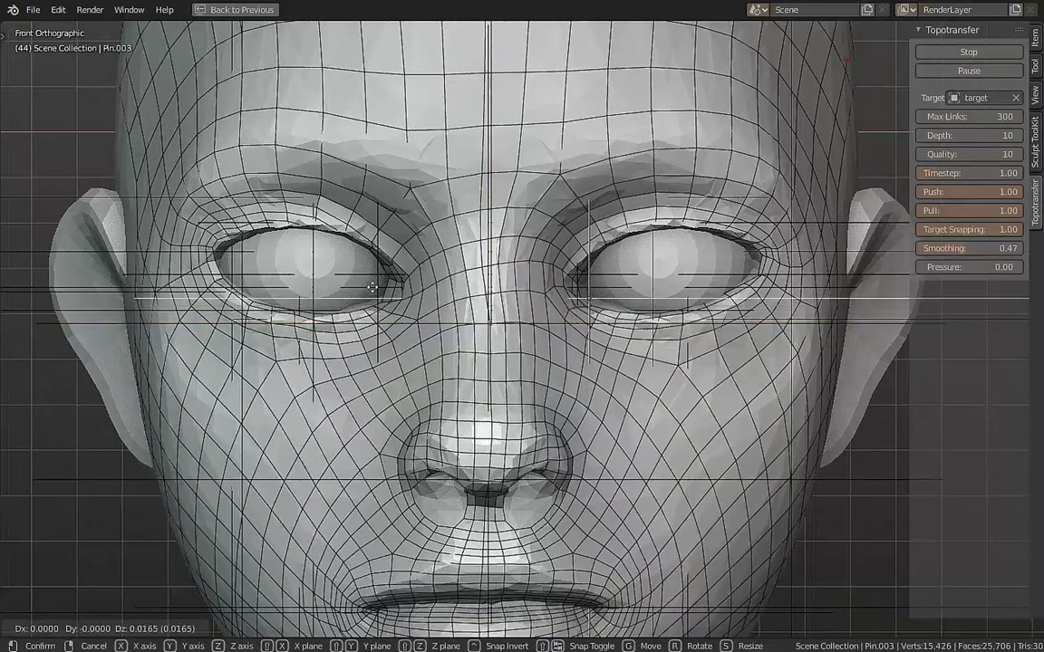
click(379, 298)
click(376, 306)
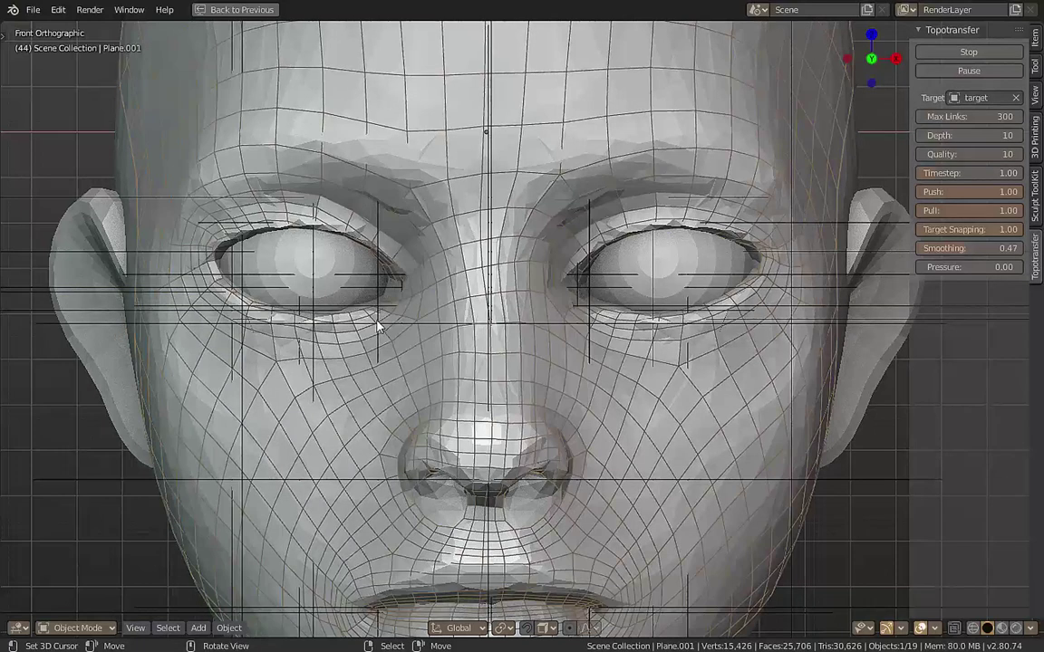
key(g)
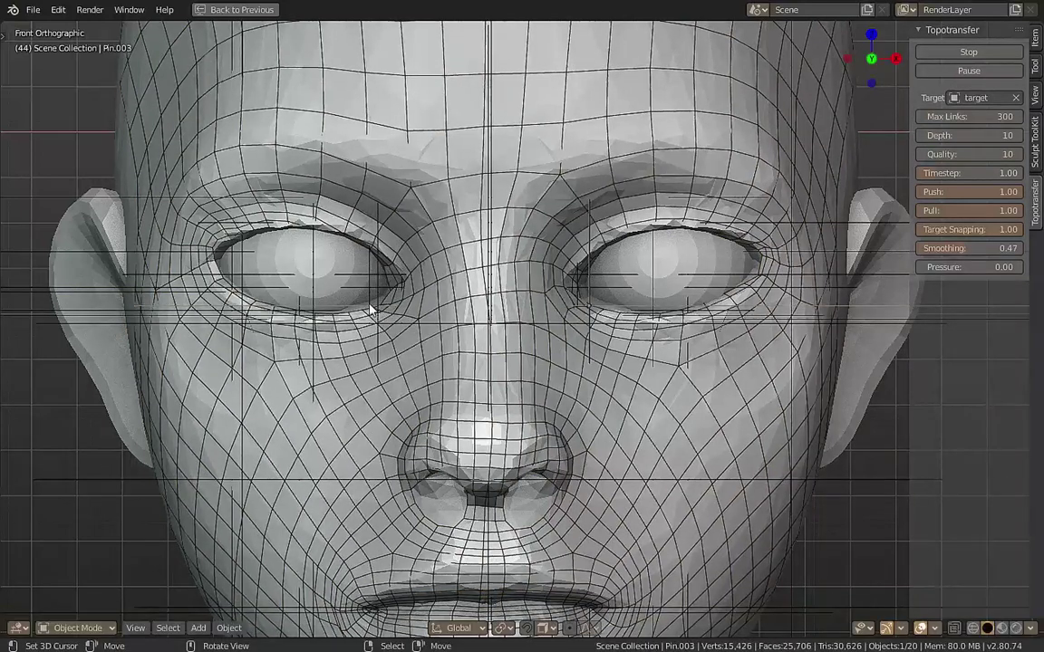
Move Pin.003 to a new position near the eye.
click(299, 311)
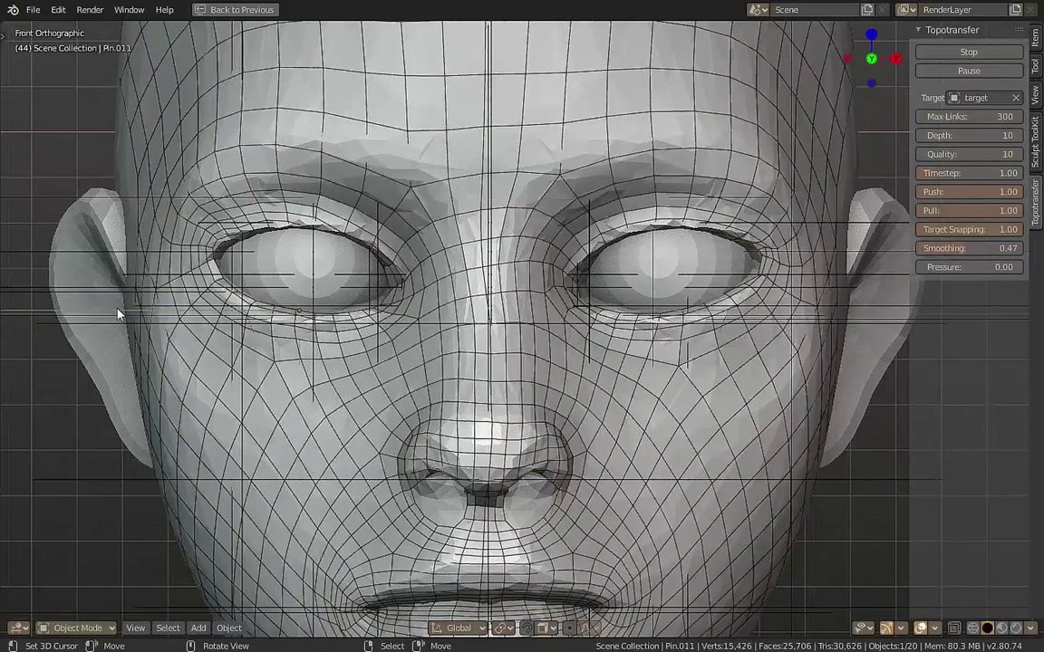
click(135, 309)
click(145, 309)
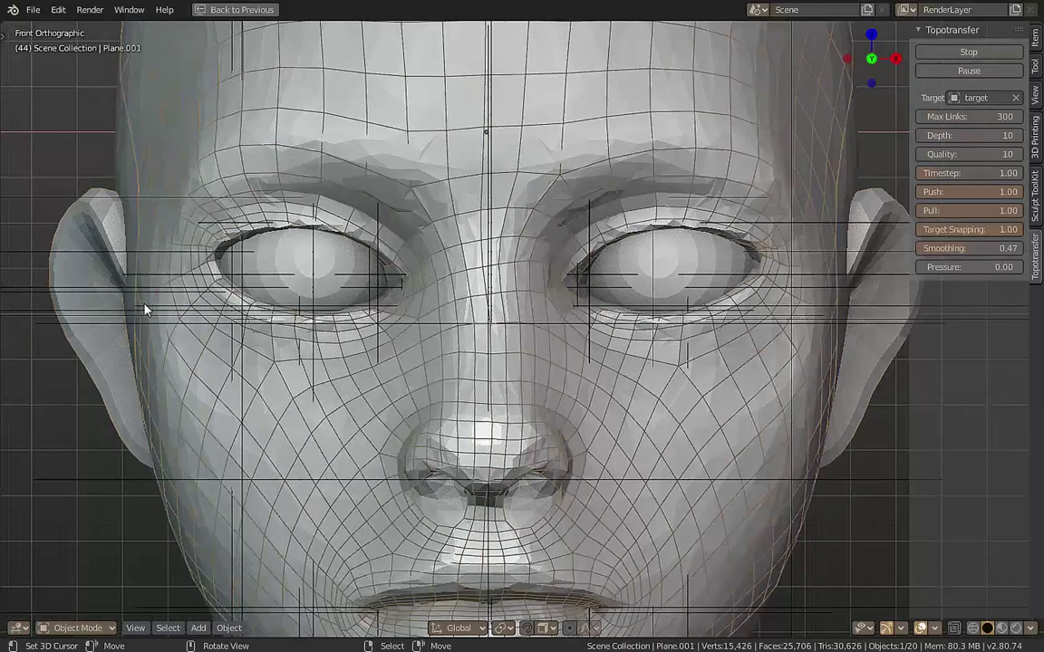
click(145, 309)
key(g)
click(358, 288)
scroll(358, 288, up, 2)
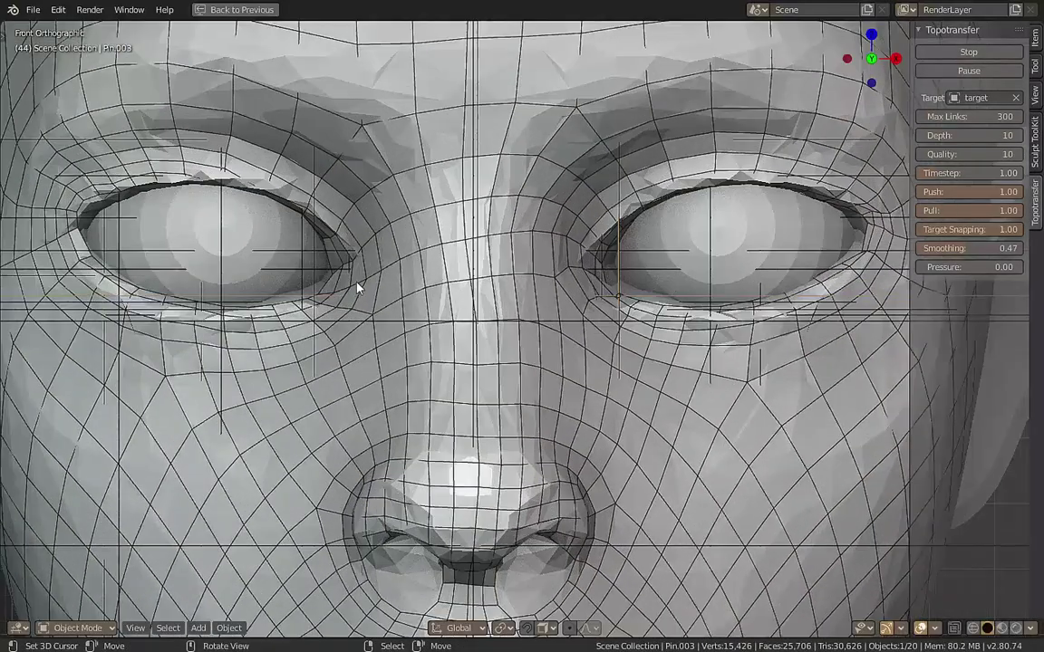
Add pins under and beside the left eye, raising and lowering the mesh there.
click(302, 299)
key(g)
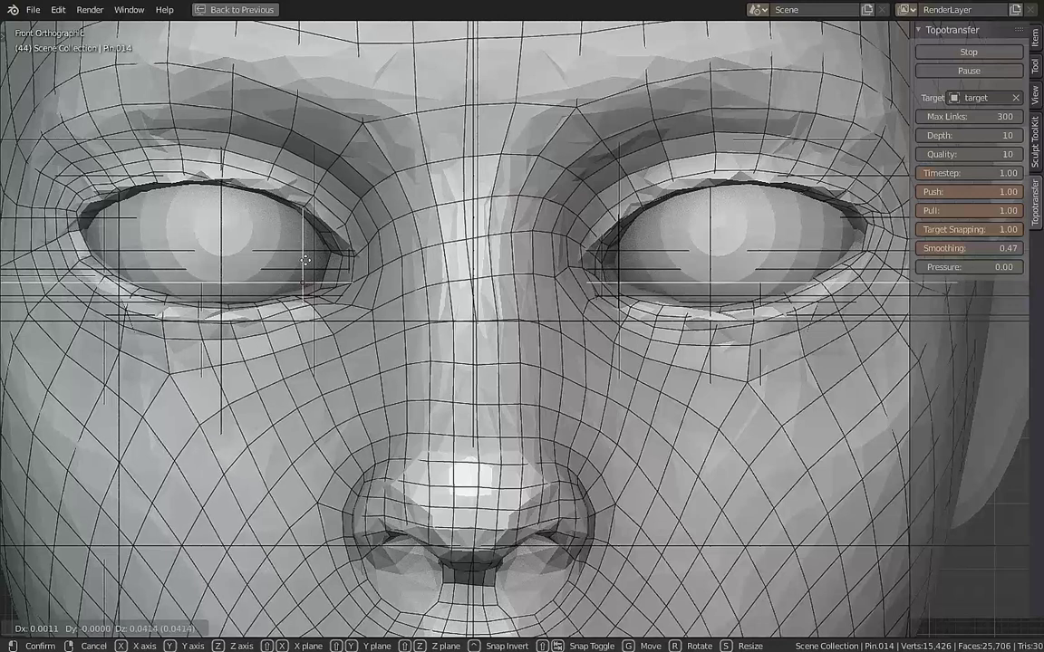
click(305, 261)
scroll(305, 261, down, 1)
scroll(306, 261, down, 1)
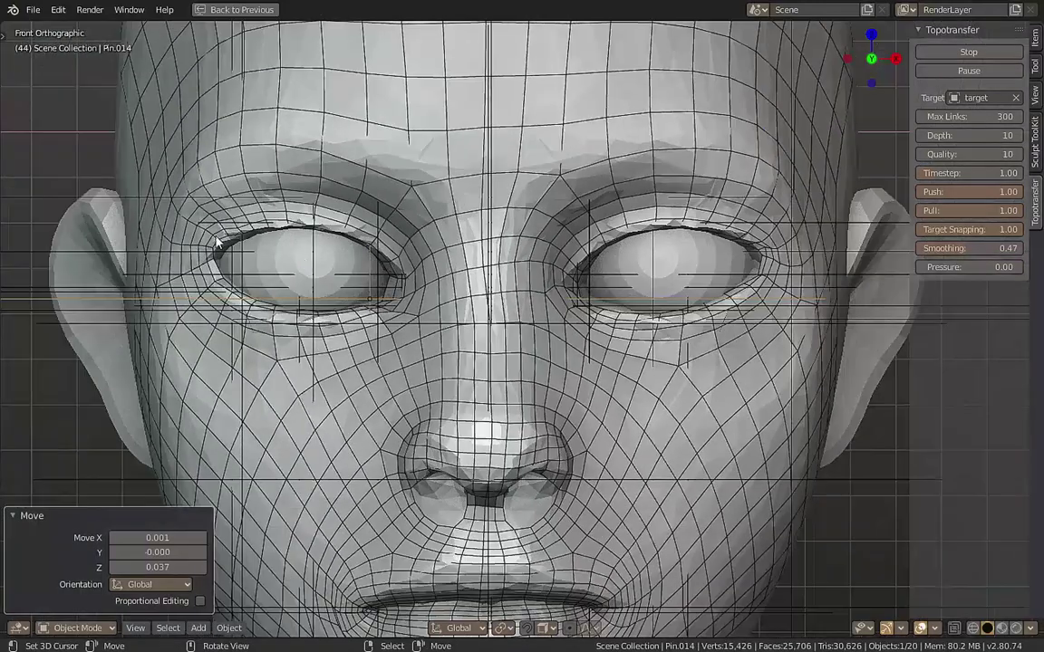
click(143, 232)
key(g)
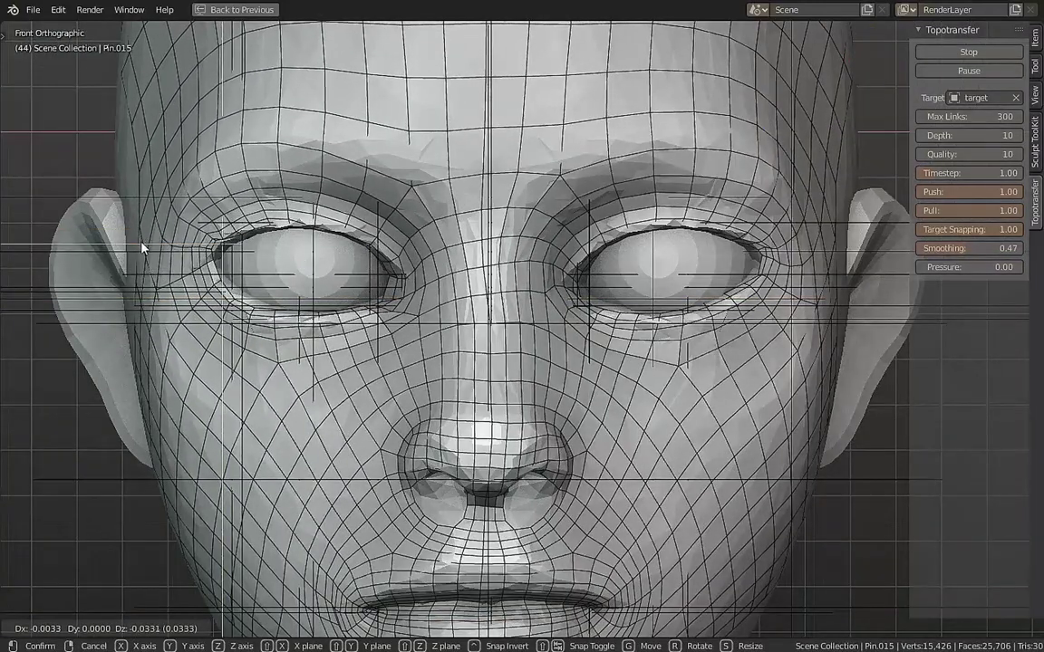
click(142, 247)
scroll(142, 247, down, 2)
Place one pin beside the nostril and a duplicated pin on the cheek to pull the retopo mesh onto the nose.
scroll(298, 245, up, 1)
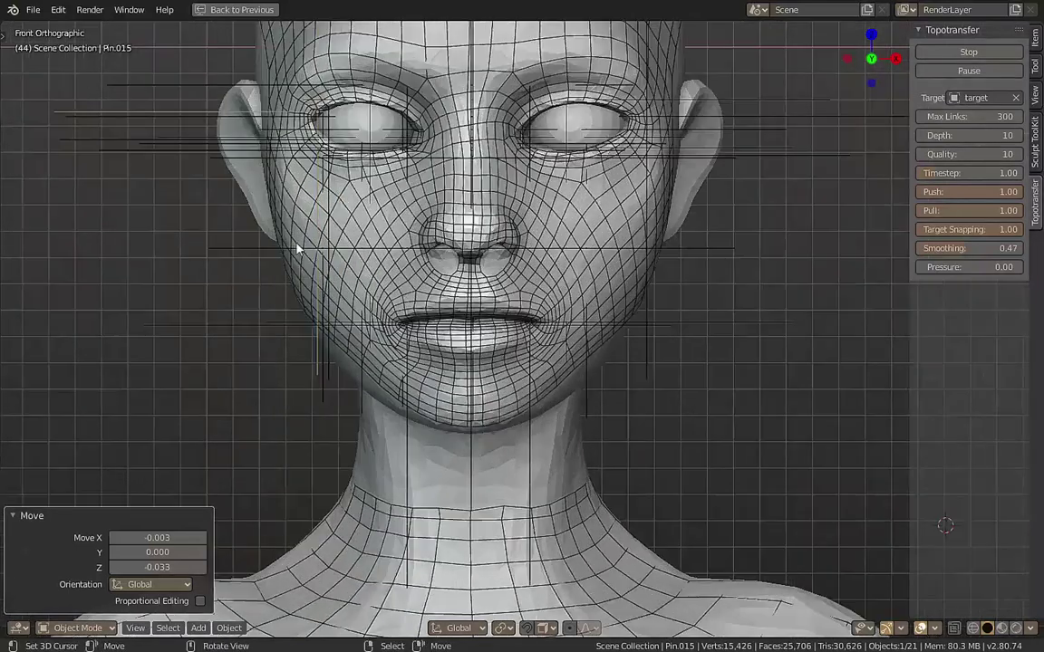
scroll(502, 218, up, 2)
key(g)
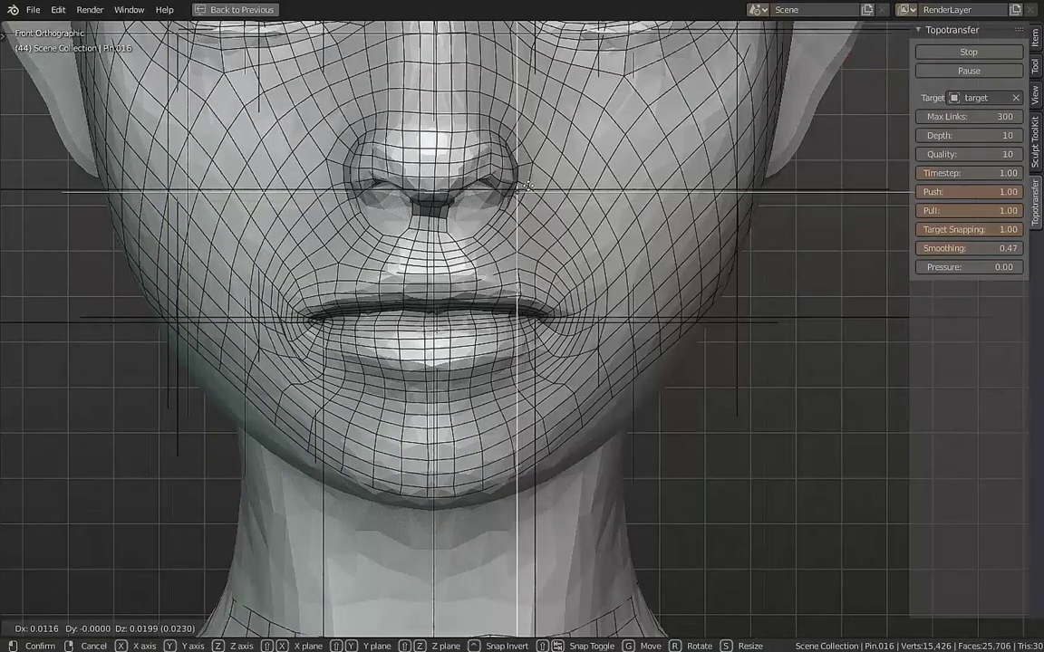
click(536, 161)
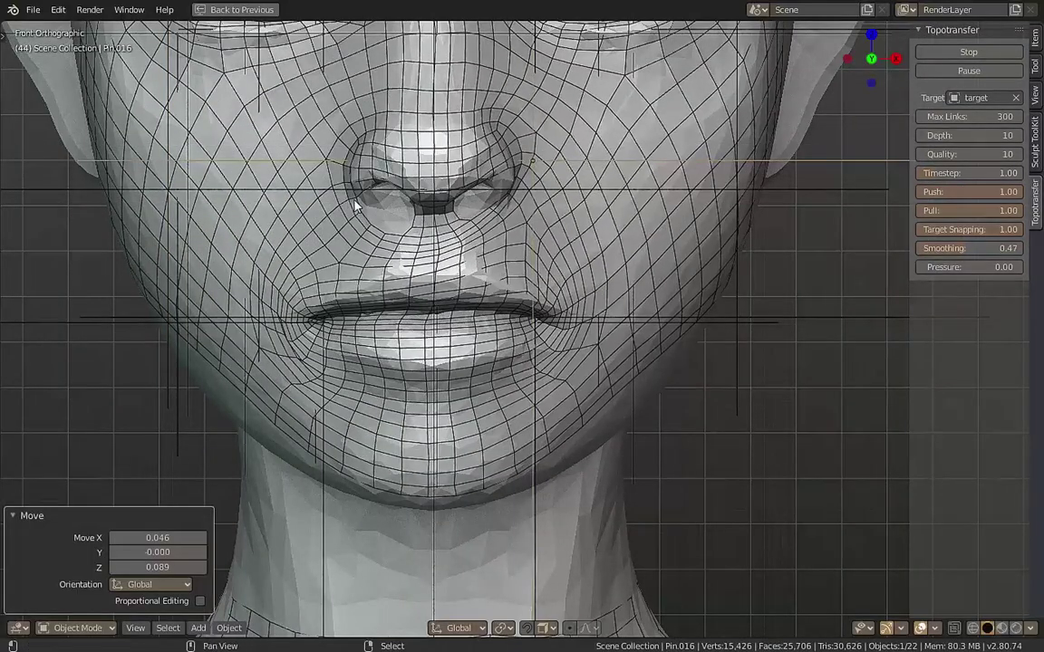
key(shift+d)
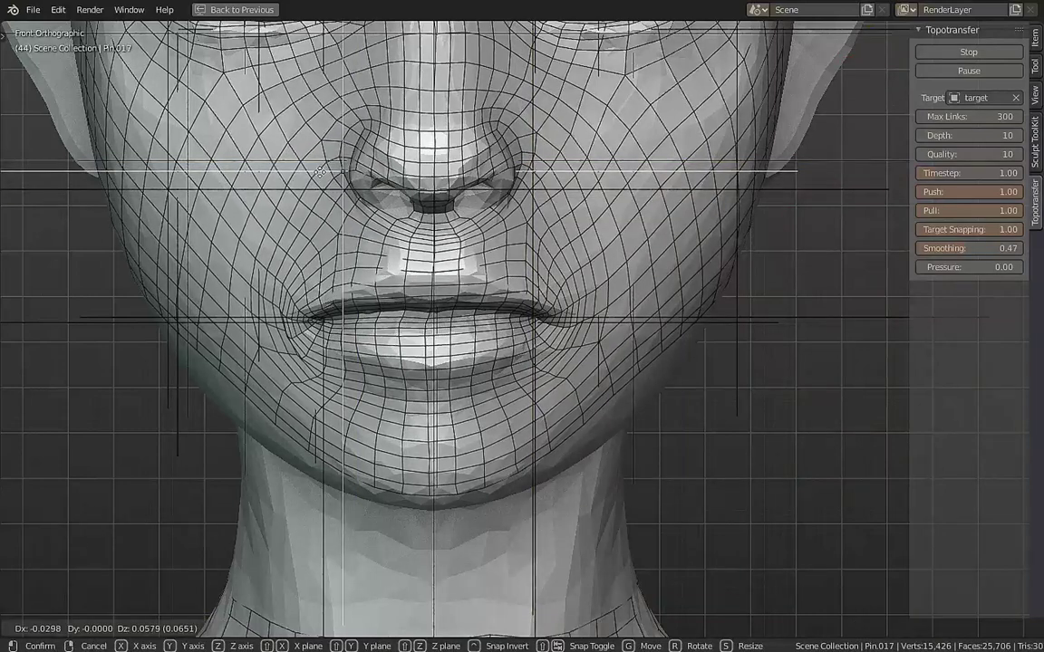
click(612, 289)
scroll(613, 289, down, 3)
scroll(612, 368, down, 1)
scroll(612, 367, down, 1)
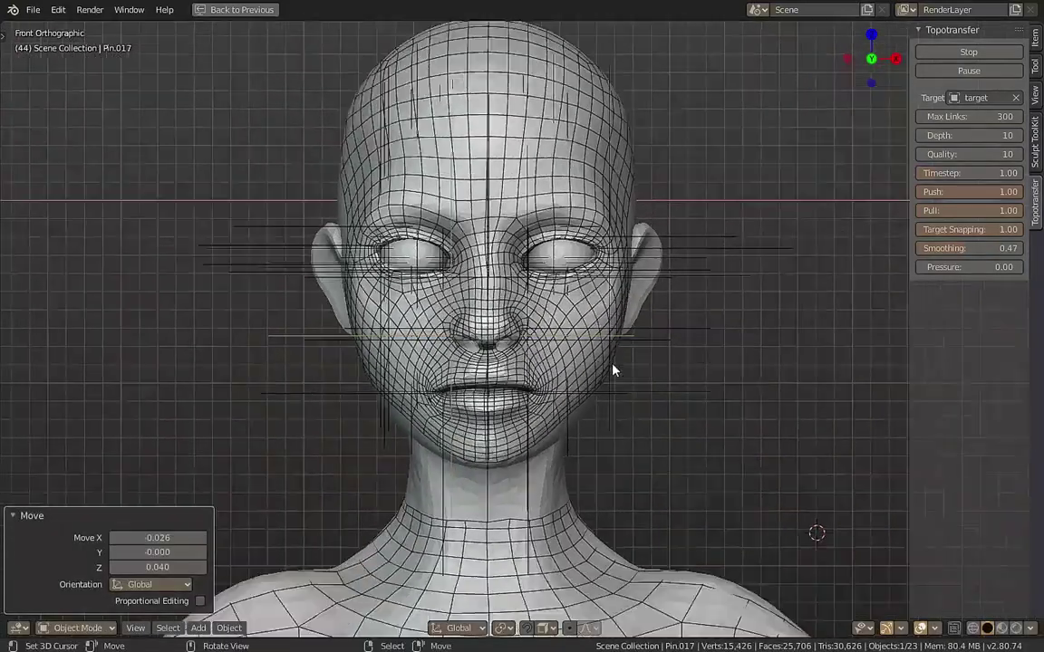
scroll(601, 378, down, 1)
Inspect the chin and face, then cancel and delete the extra duplicated cheek pin.
mouse_move(601, 378)
middle_down()
mouse_move(566, 361)
mouse_move(608, 333)
mouse_move(968, 258)
middle_up()
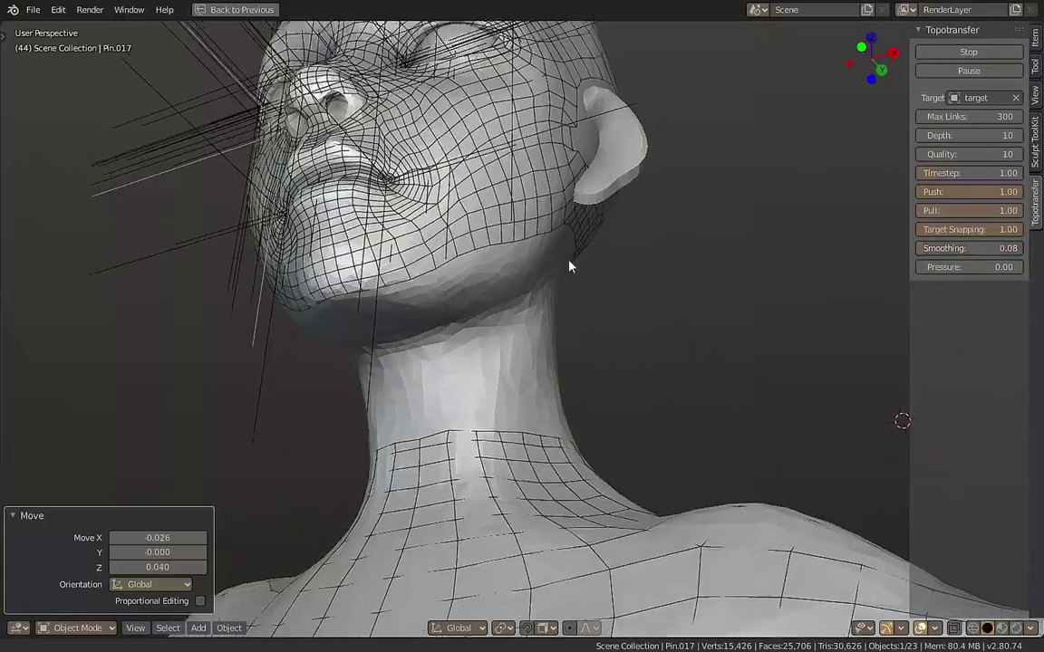
mouse_move(568, 264)
middle_down()
mouse_move(624, 460)
mouse_move(713, 466)
mouse_move(722, 423)
mouse_move(698, 426)
middle_up()
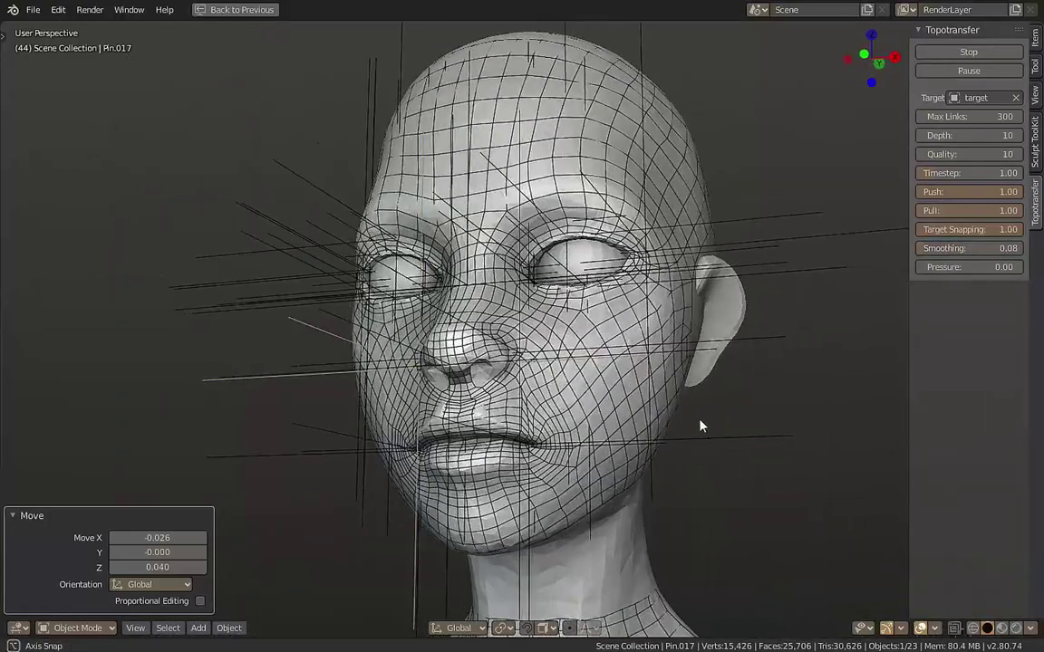
scroll(699, 426, up, 4)
key(shift+d)
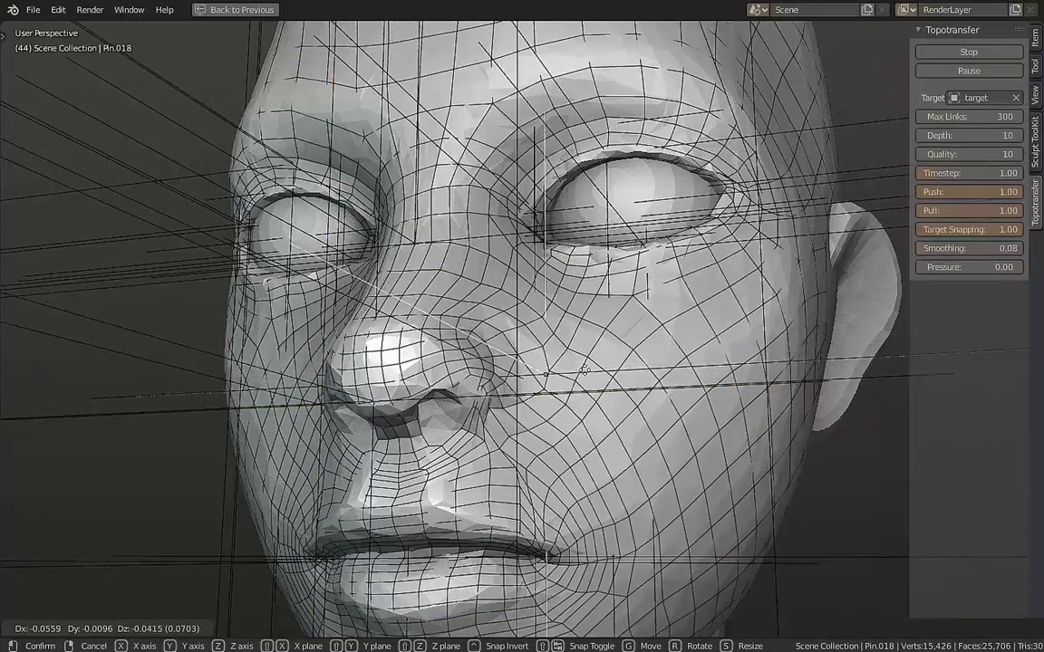
key(Escape)
key(Delete)
Raise Topotransfer Smoothing to 0.69, check under the chin, then lower it to 0.33.
drag(962, 251, 1006, 251)
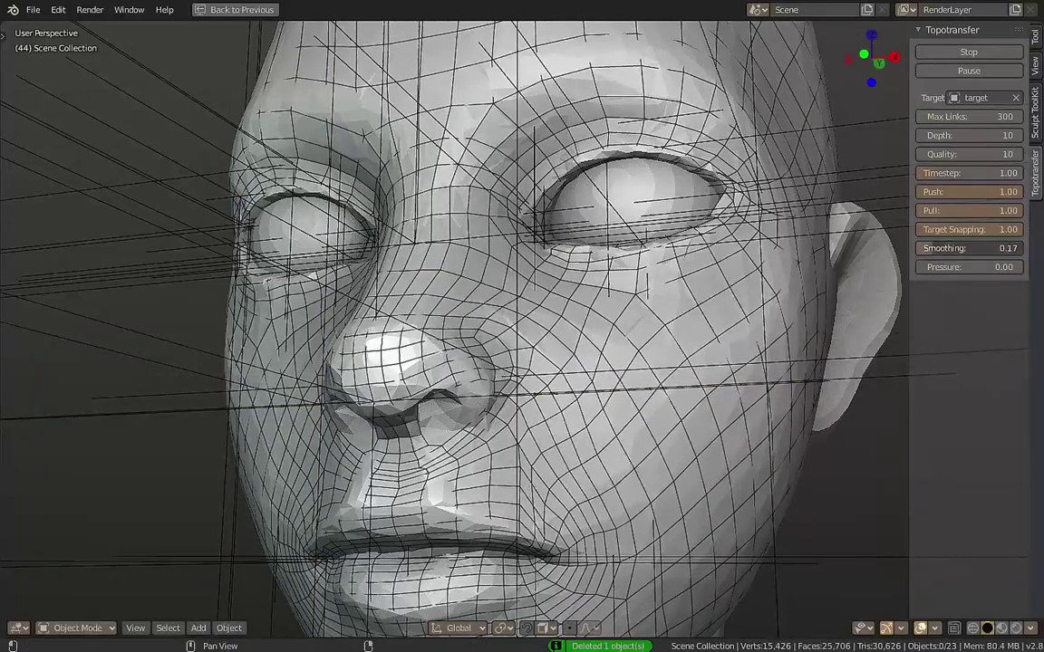
shift+middle_drag(658, 530, 673, 412)
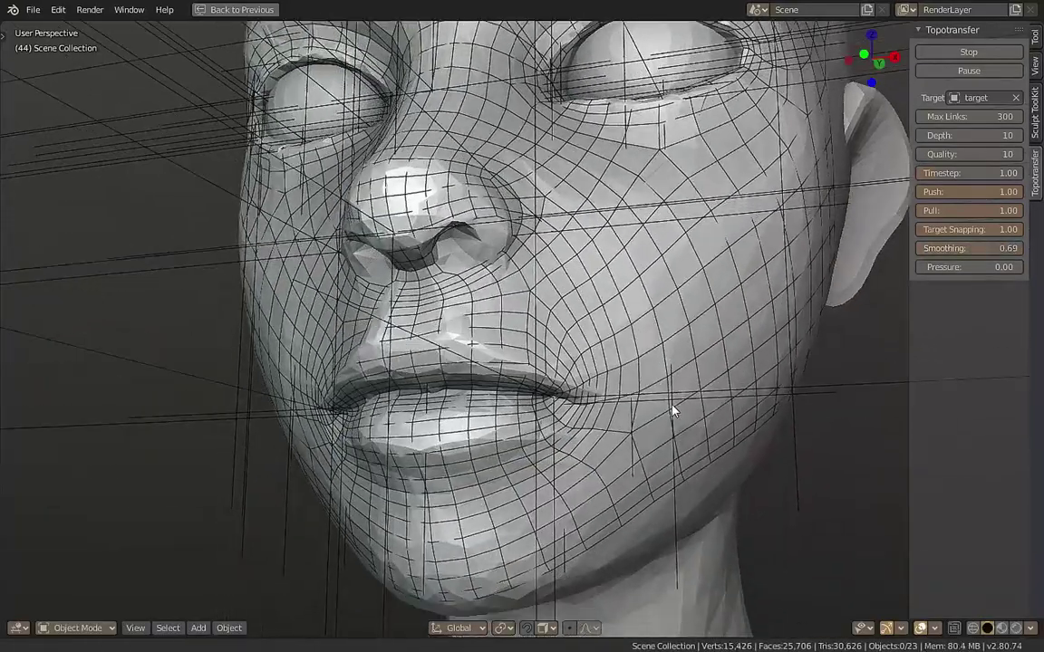
scroll(785, 375, down, 3)
mouse_move(784, 375)
middle_down()
mouse_move(921, 496)
mouse_move(949, 252)
middle_up()
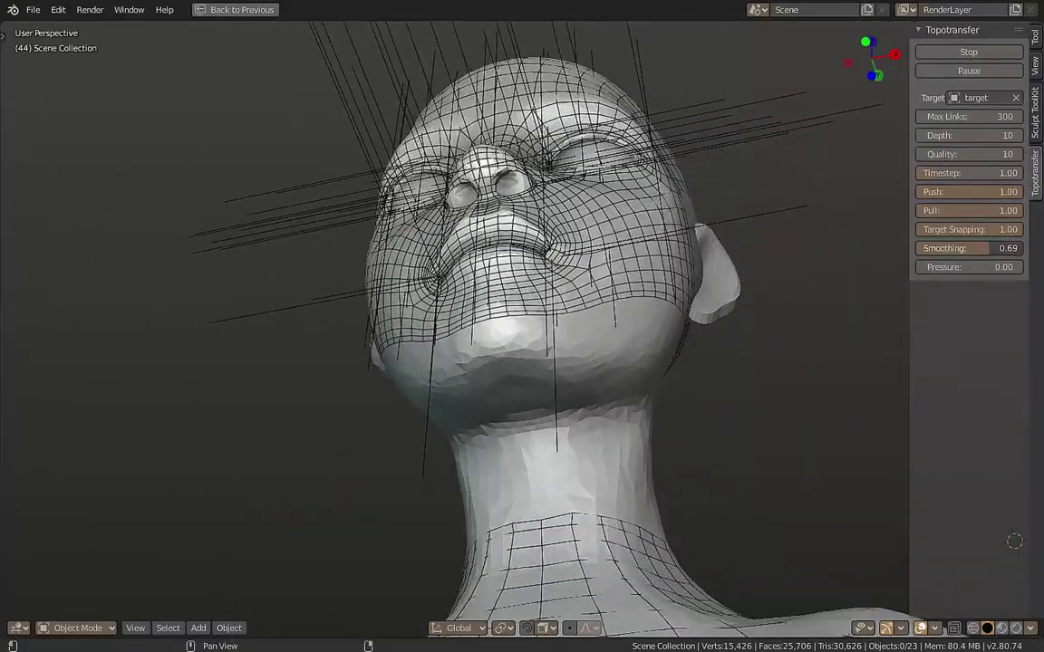
drag(987, 249, 956, 248)
middle_drag(696, 297, 685, 392)
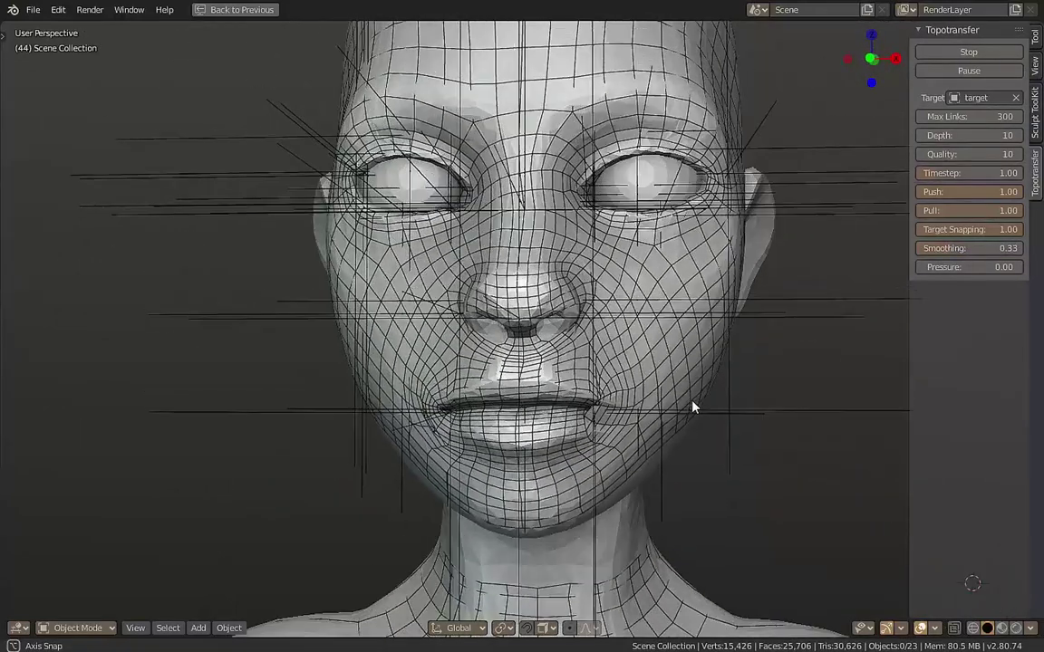
scroll(692, 407, down, 3)
scroll(678, 361, down, 2)
Stop Topotransfer, select all 18 pins by type and delete them, then compare meshes with the sculpt.
click(990, 48)
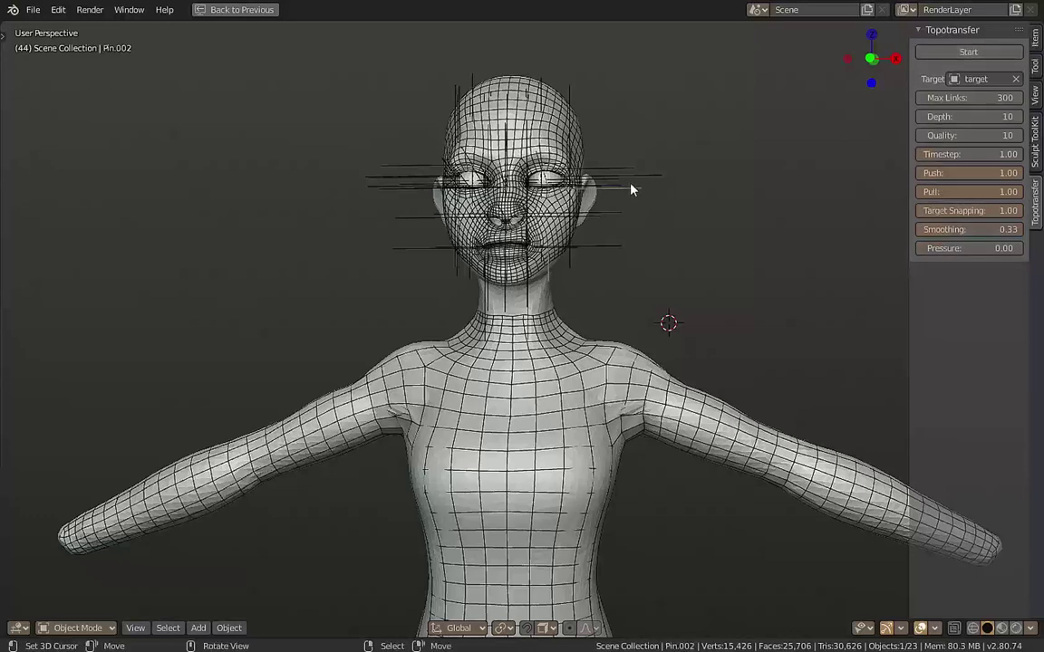
key(shift+g)
click(562, 253)
key(Delete)
scroll(561, 270, up, 2)
mouse_move(562, 270)
middle_down()
mouse_move(494, 310)
mouse_move(447, 245)
mouse_move(208, 427)
mouse_move(449, 477)
mouse_move(476, 497)
mouse_move(668, 453)
middle_up()
scroll(446, 245, down, 3)
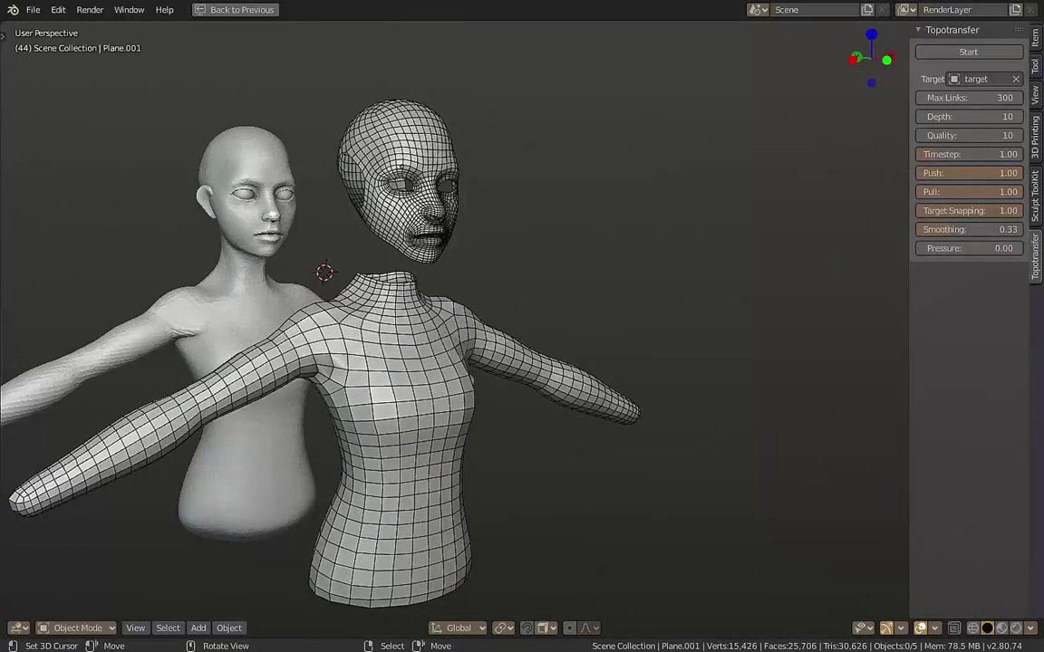